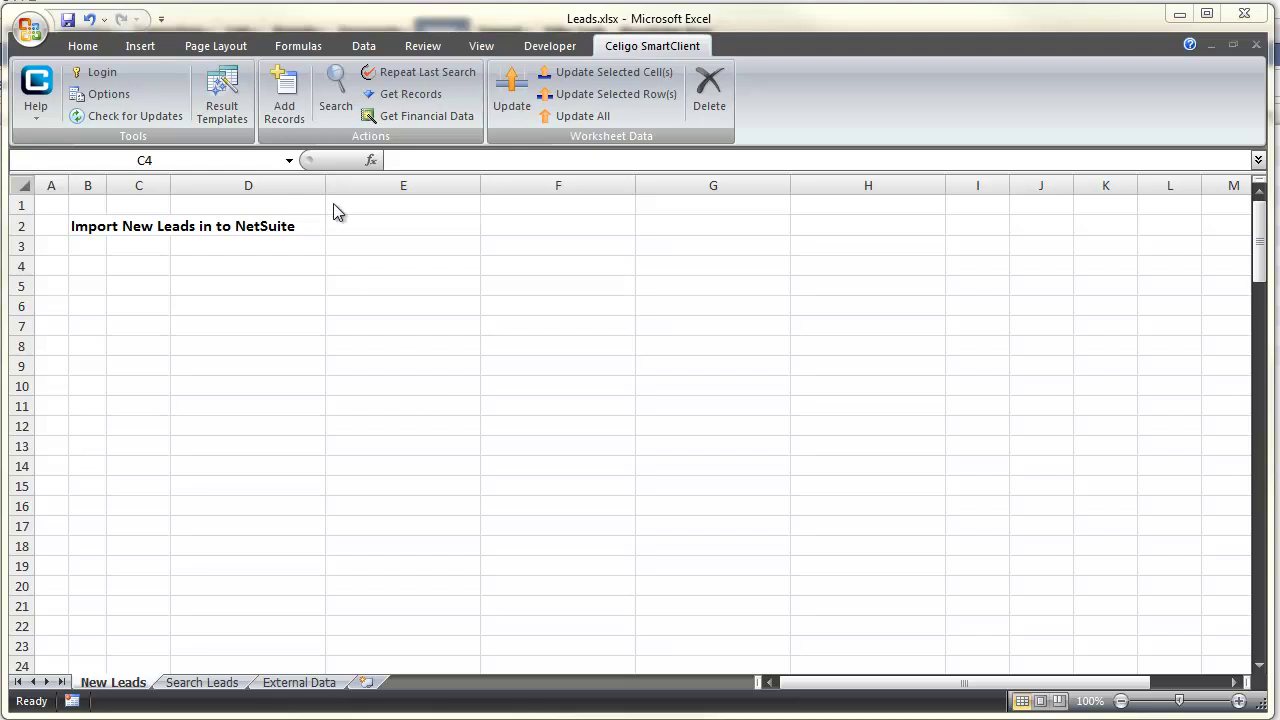
Start a new add-records template for the Customer record type at cell C4, named "Add New Leads", with 5 initial rows.
{"action": "left_click", "coordinate": [290, 100]}
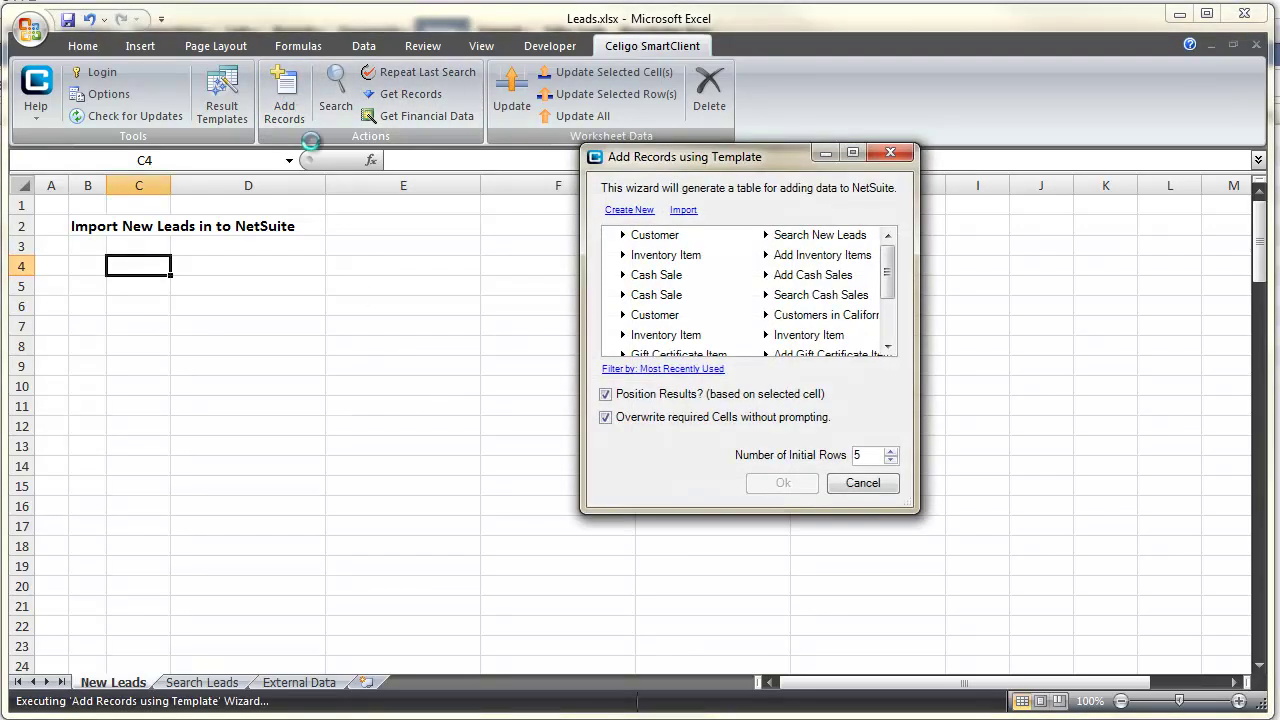
{"action": "left_click", "coordinate": [889, 451]}
{"action": "left_click", "coordinate": [890, 451]}
{"action": "left_click", "coordinate": [629, 210]}
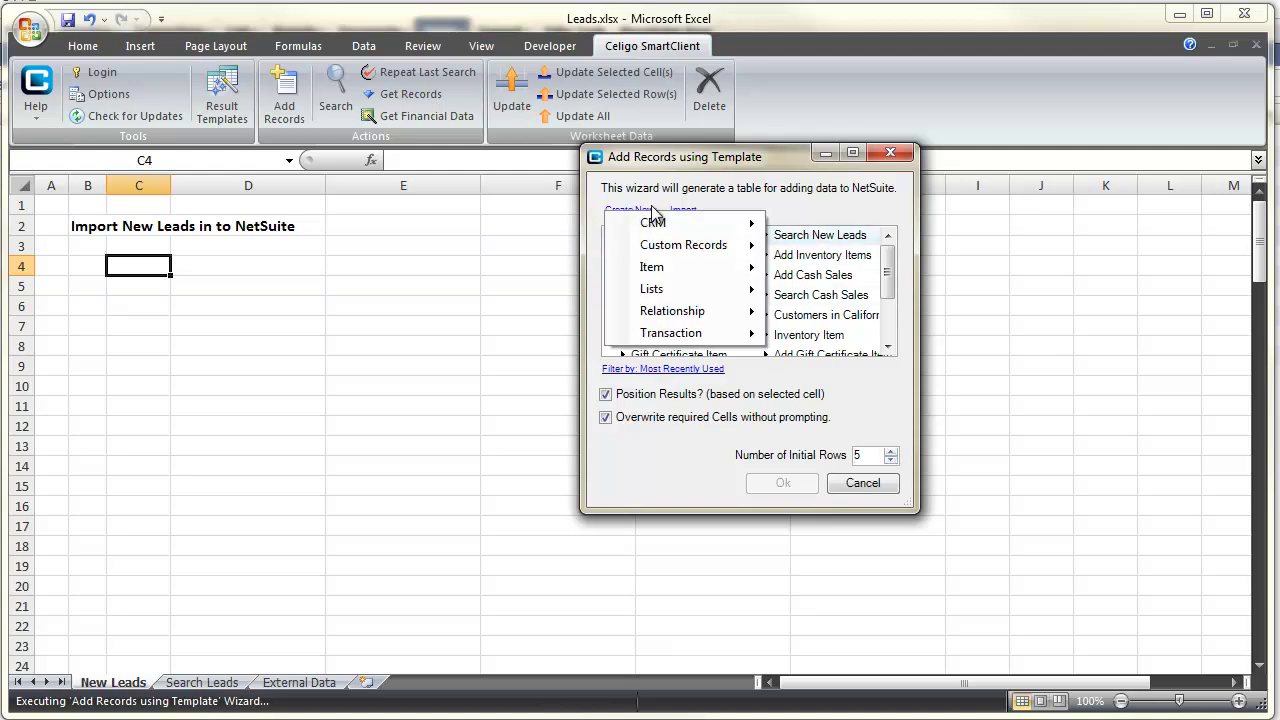
{"action": "mouse_move", "coordinate": [743, 313]}
{"action": "left_click", "coordinate": [838, 337]}
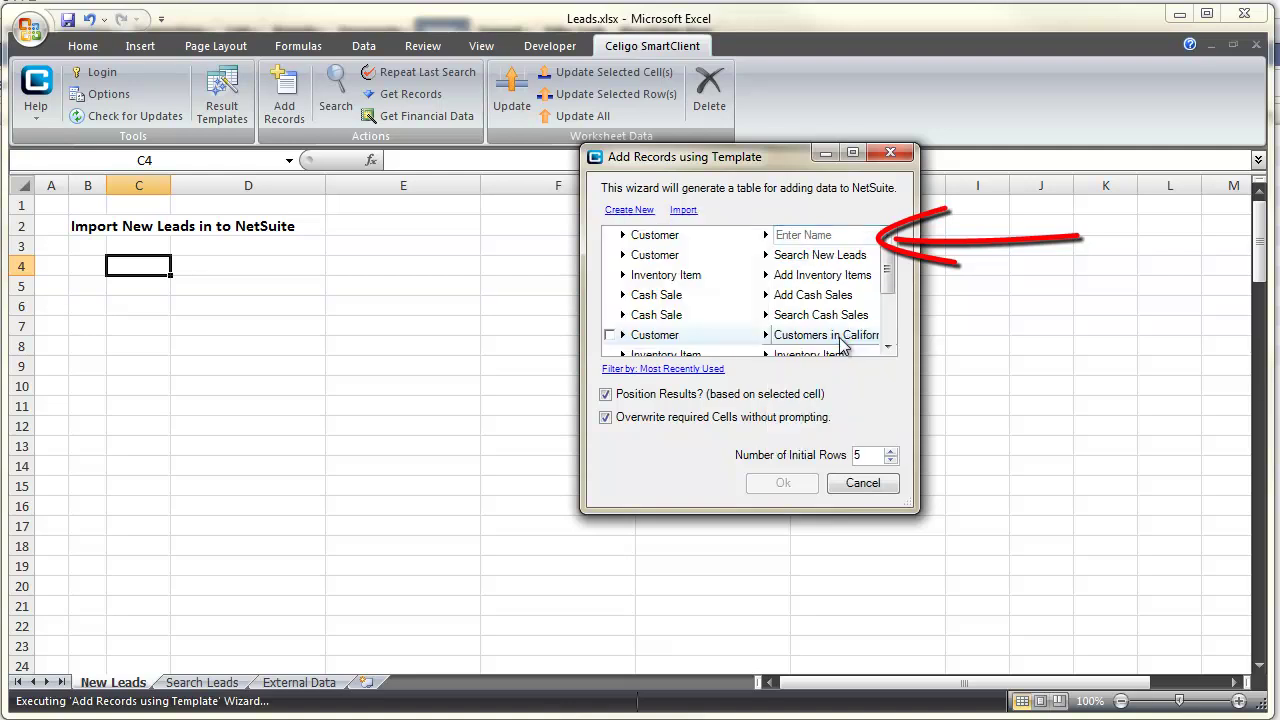
{"action": "type", "text": "Add New Leads"}
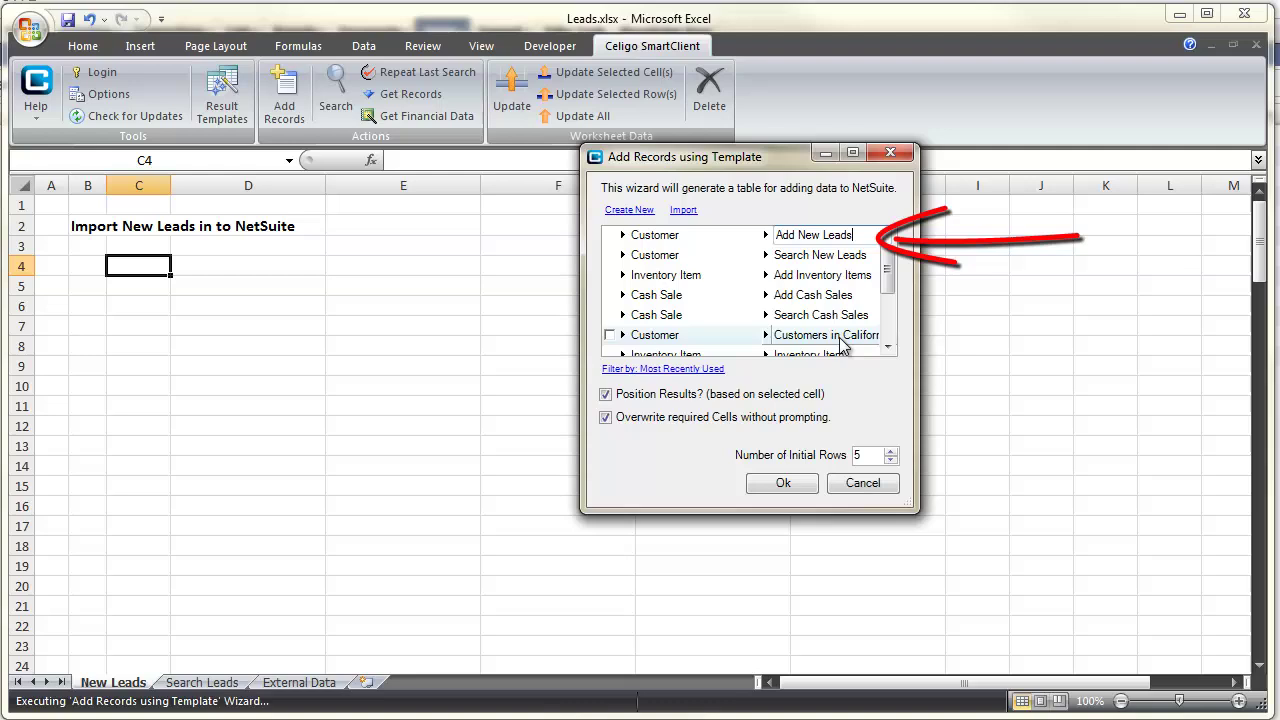
{"action": "key", "text": "Return"}
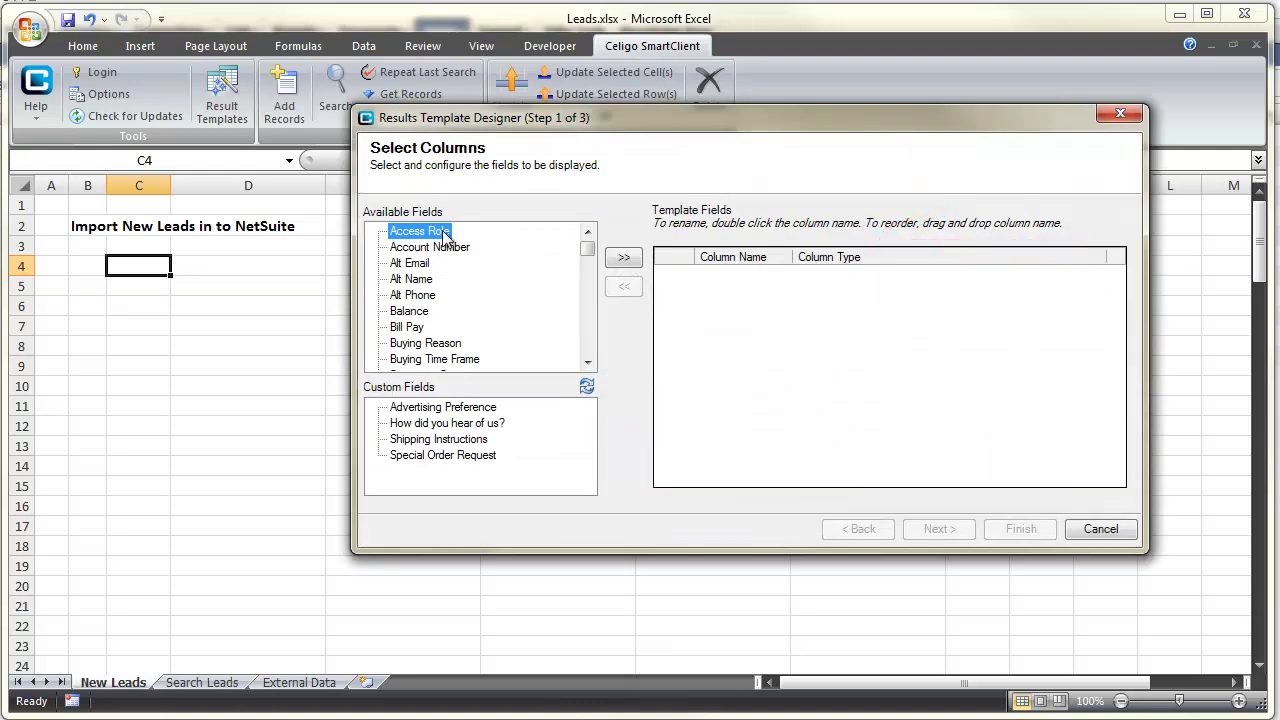
Add the Company Name field to the template's columns.
{"action": "key", "text": "Page_Down"}
{"action": "key", "text": "Down"}
{"action": "key", "text": "Down"}
{"action": "key", "text": "Down"}
{"action": "key", "text": "Down"}
{"action": "key", "text": "Down"}
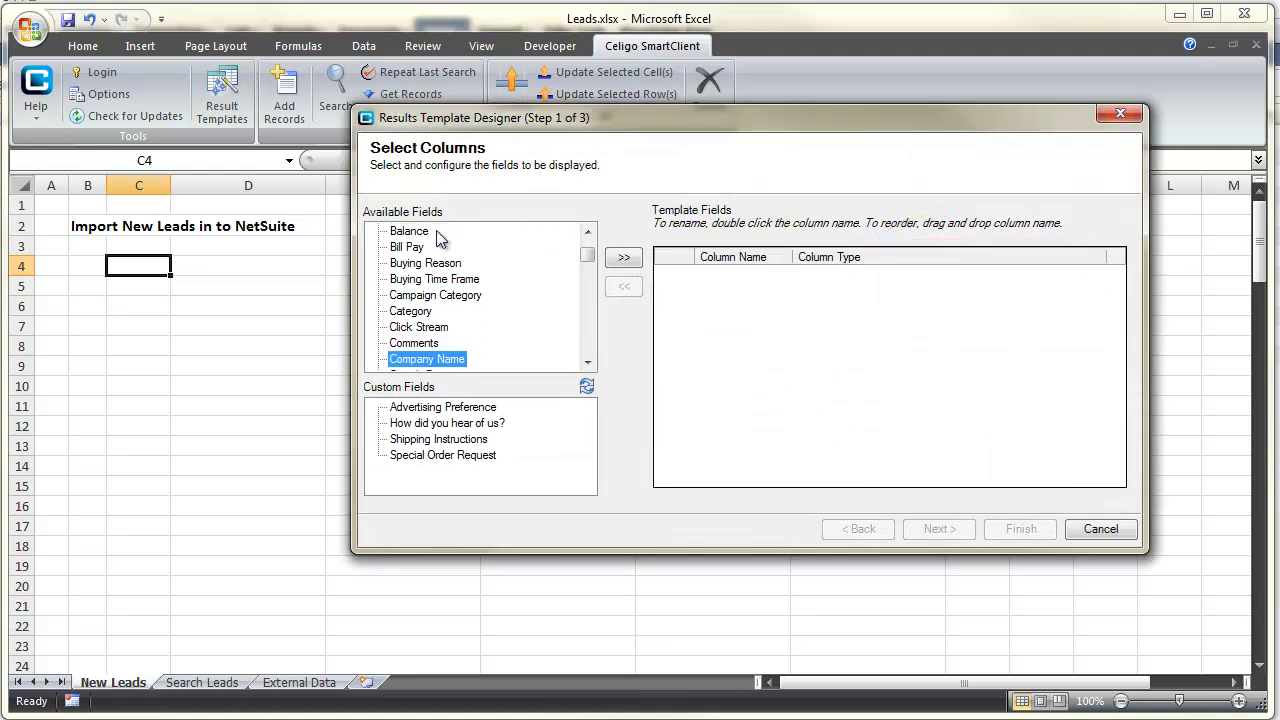
{"action": "double_click", "coordinate": [452, 362]}
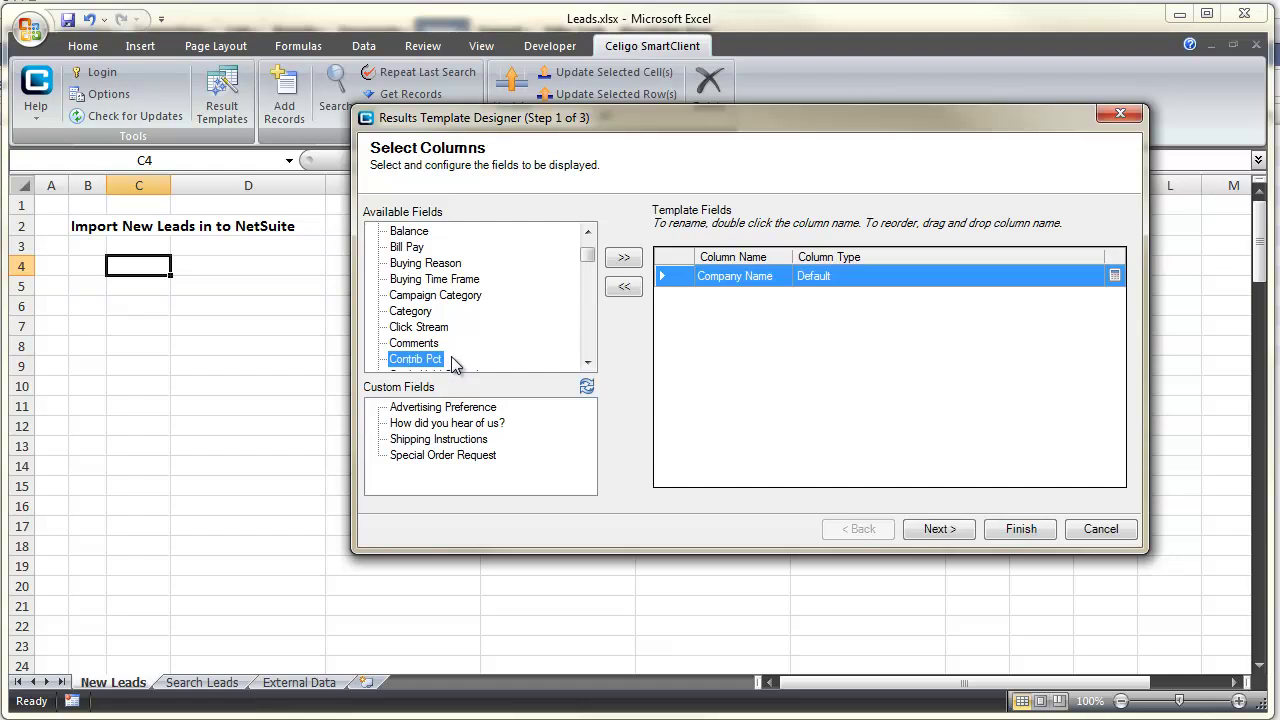
Add the Email and Phone fields to the template's columns.
{"action": "key", "text": "e"}
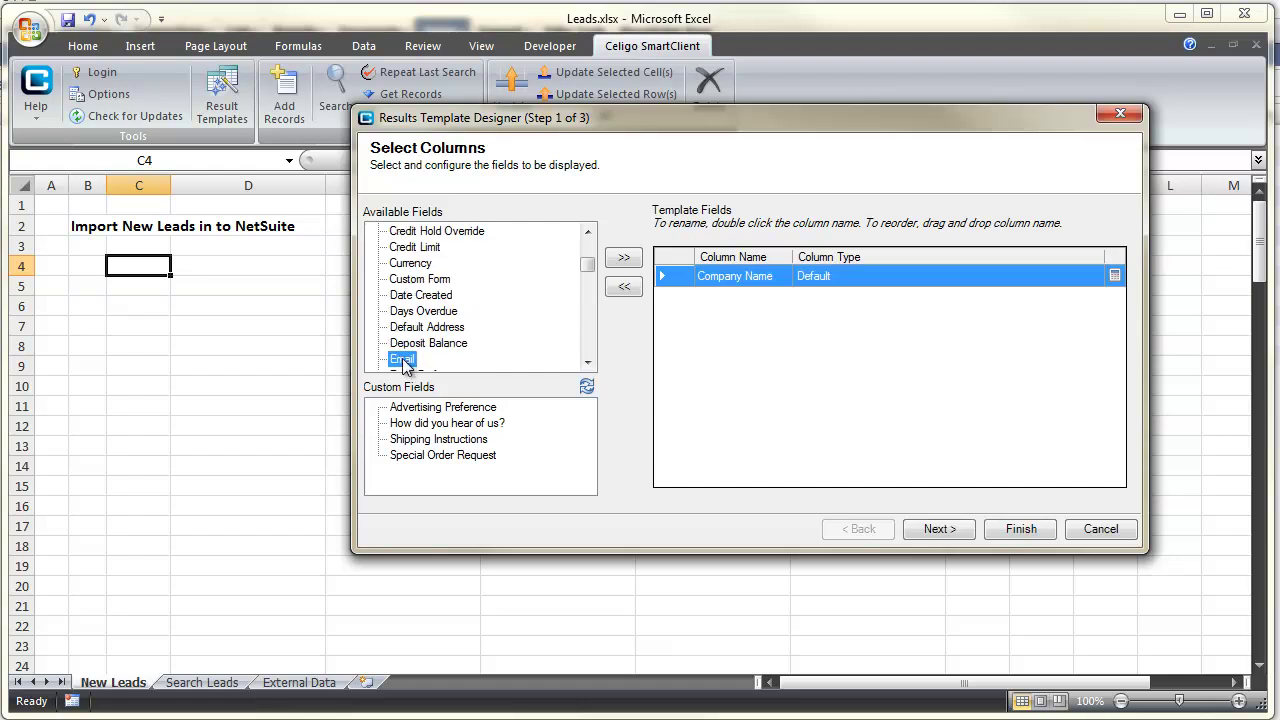
{"action": "double_click", "coordinate": [403, 360]}
{"action": "key", "text": "p"}
{"action": "key", "text": "p"}
{"action": "key", "text": "p"}
{"action": "key", "text": "p"}
{"action": "key", "text": "p"}
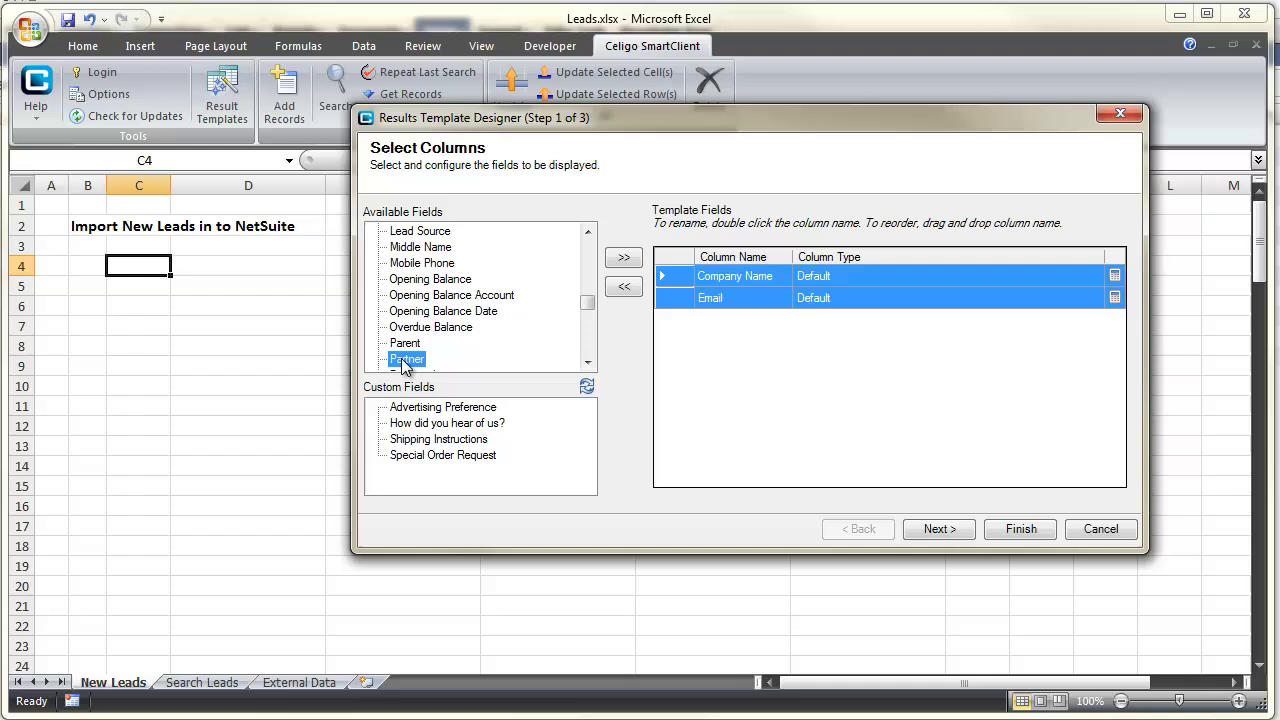
{"action": "double_click", "coordinate": [405, 360]}
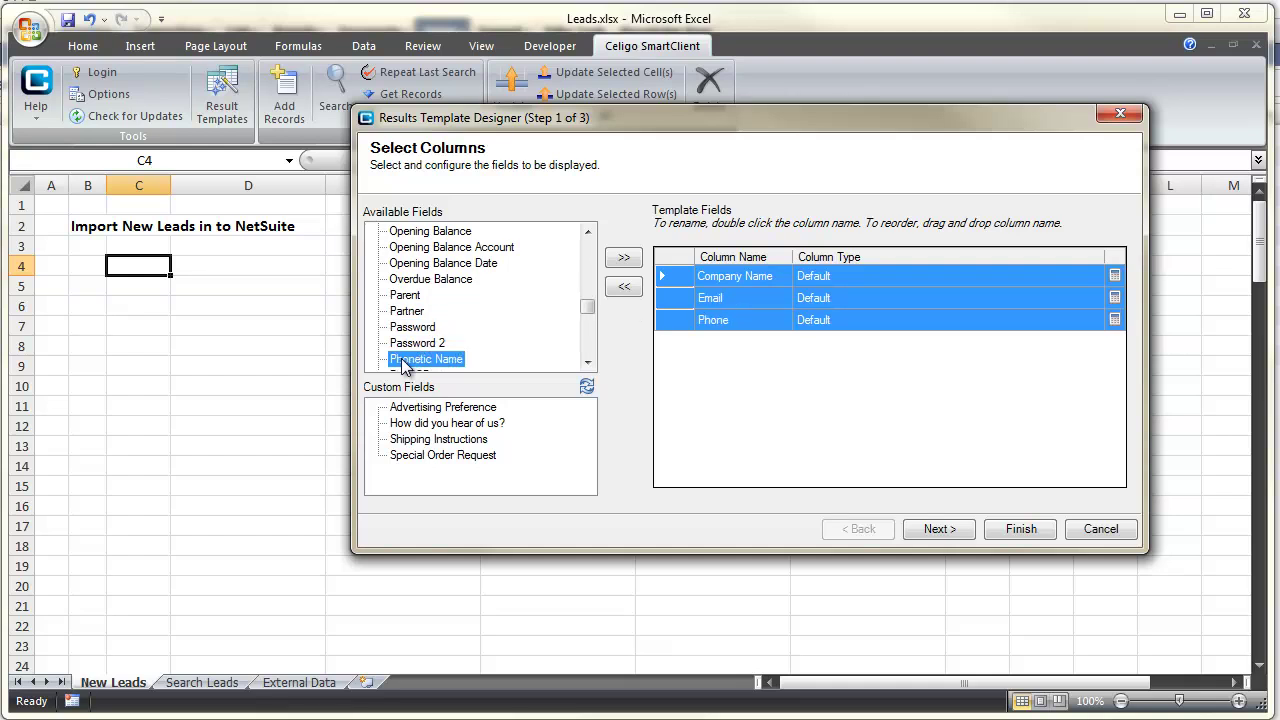
Add the Stage field to the template's columns.
{"action": "key", "text": "s"}
{"action": "key", "text": "s"}
{"action": "key", "text": "s"}
{"action": "key", "text": "s"}
{"action": "key", "text": "s"}
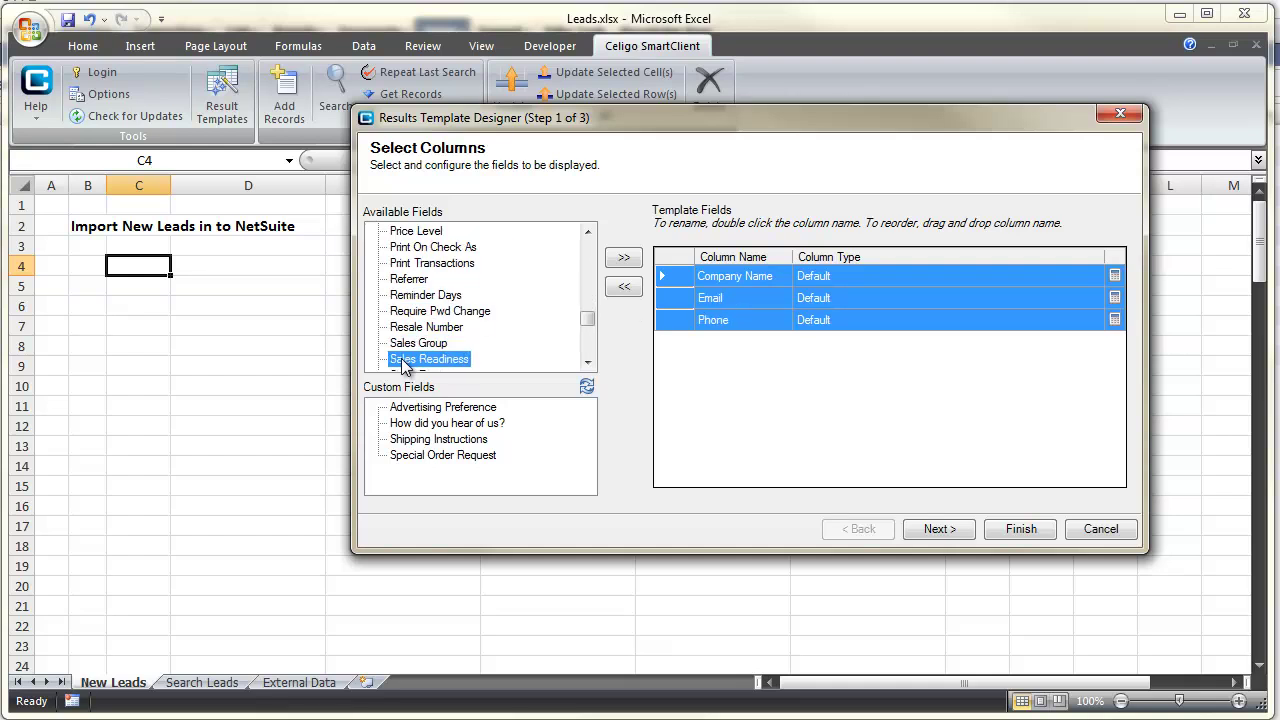
{"action": "key", "text": "s"}
{"action": "key", "text": "s"}
{"action": "key", "text": "s"}
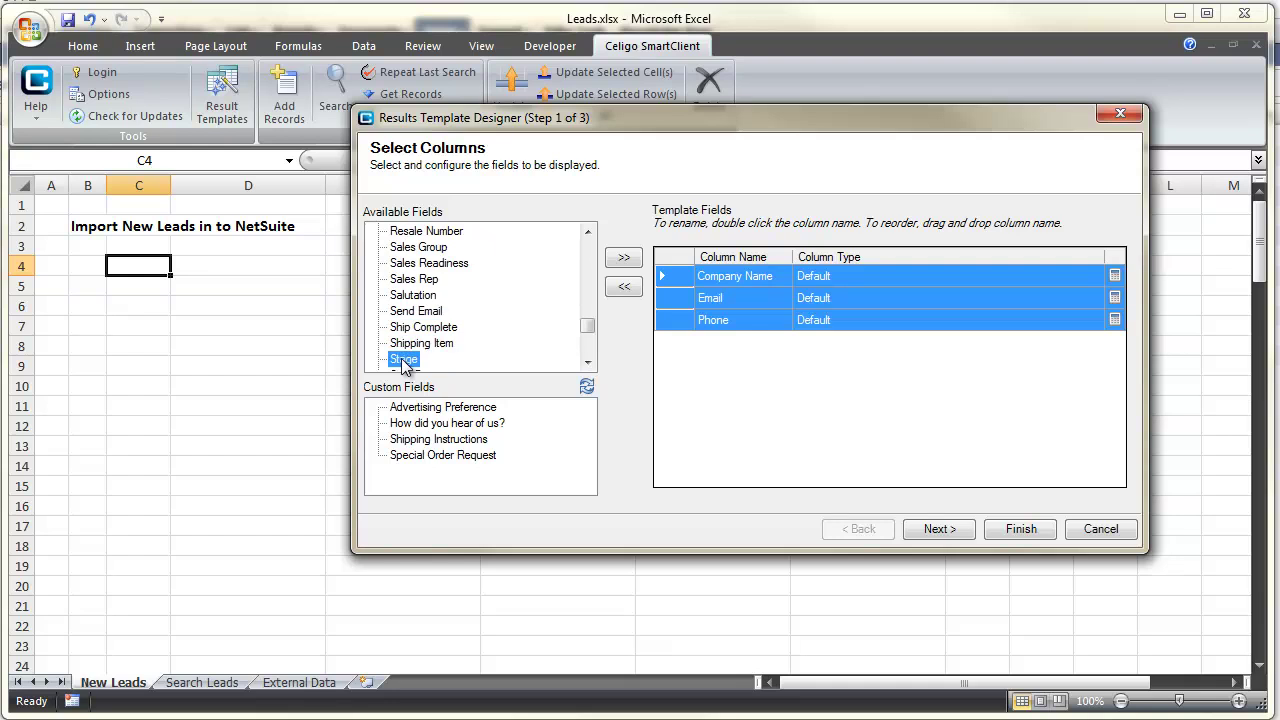
{"action": "double_click", "coordinate": [405, 360]}
Add the Entity Status field with column type Free Text (Validated on Send) and finish the template without a sub-list.
{"action": "key", "text": "e"}
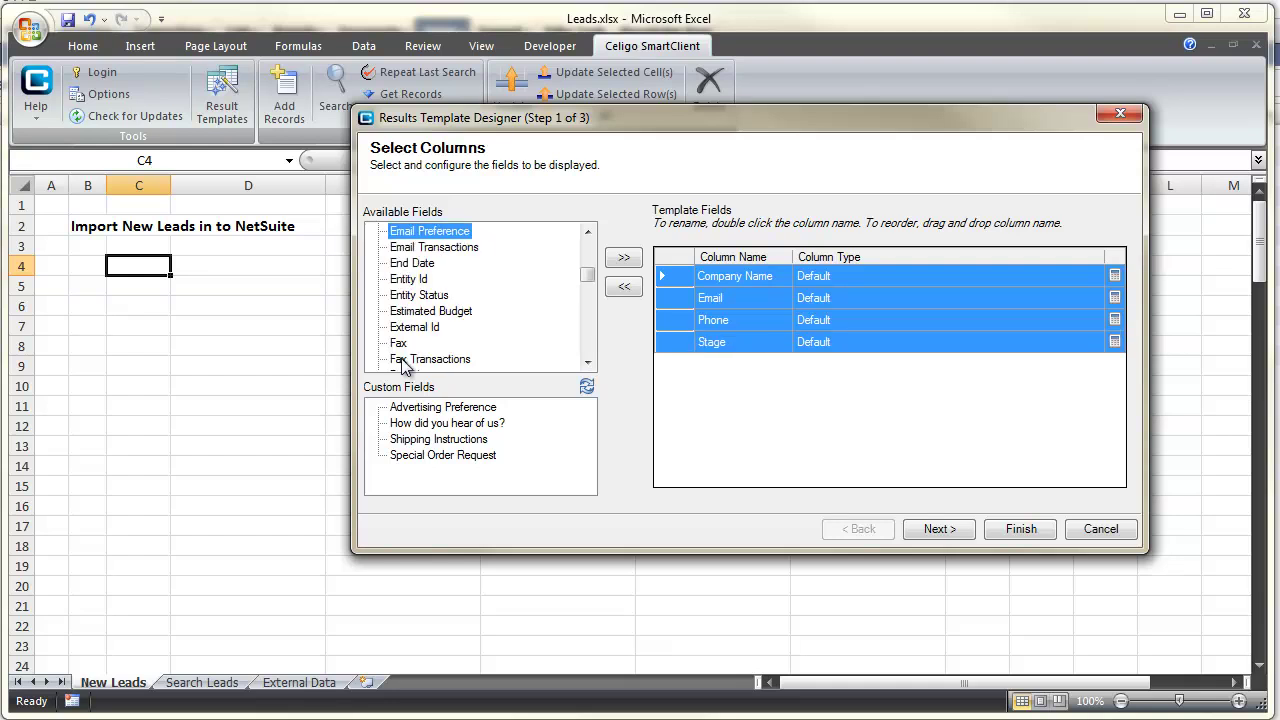
{"action": "left_click", "coordinate": [425, 297]}
{"action": "double_click", "coordinate": [425, 297]}
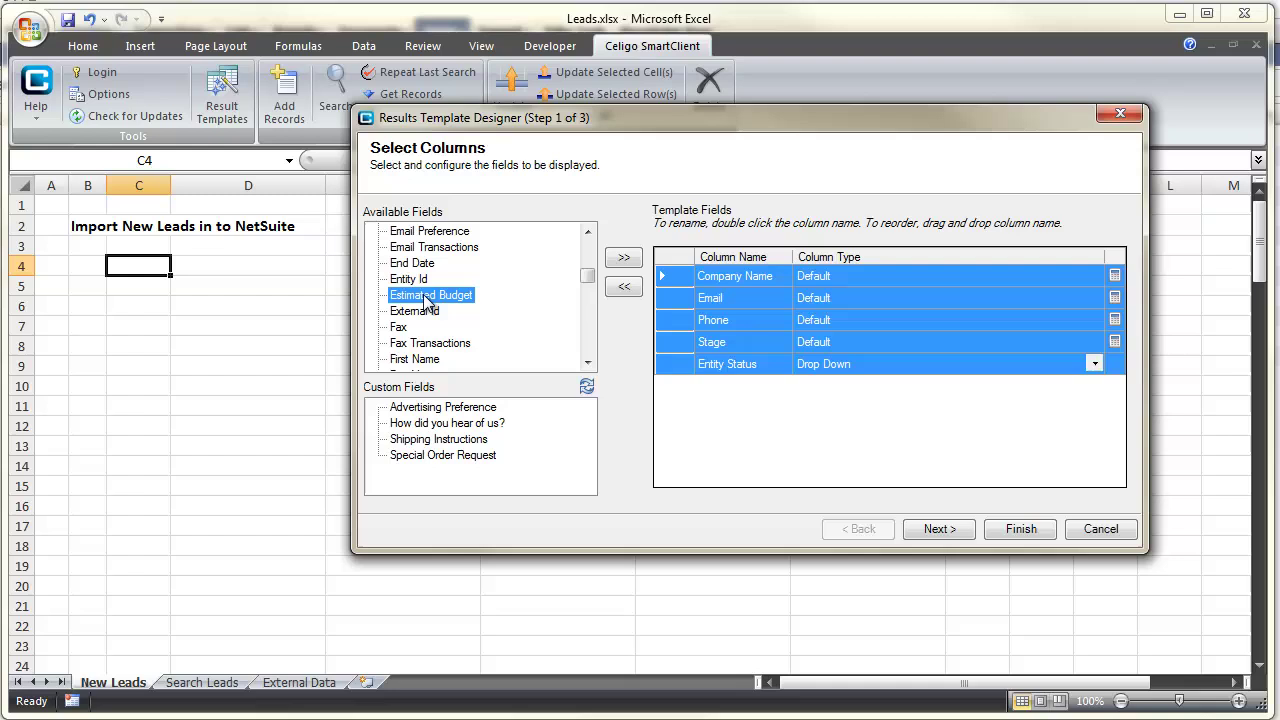
{"action": "left_click", "coordinate": [1094, 366]}
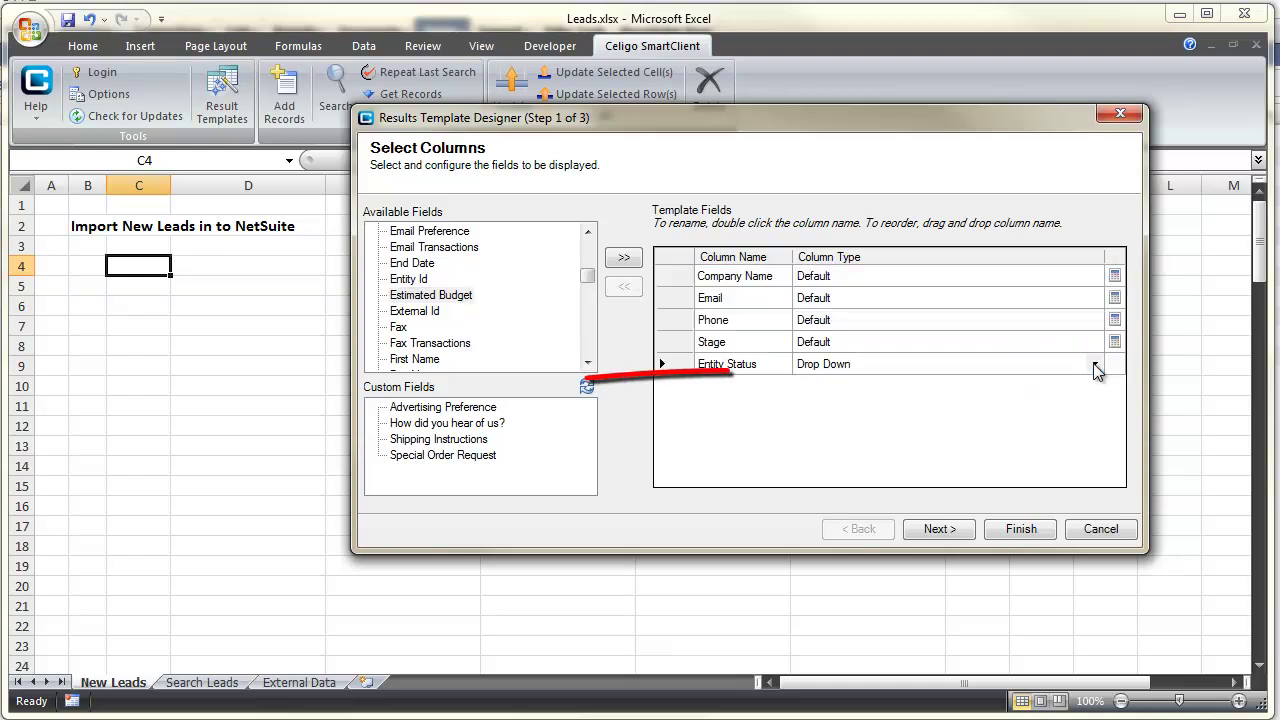
{"action": "left_click", "coordinate": [1094, 366]}
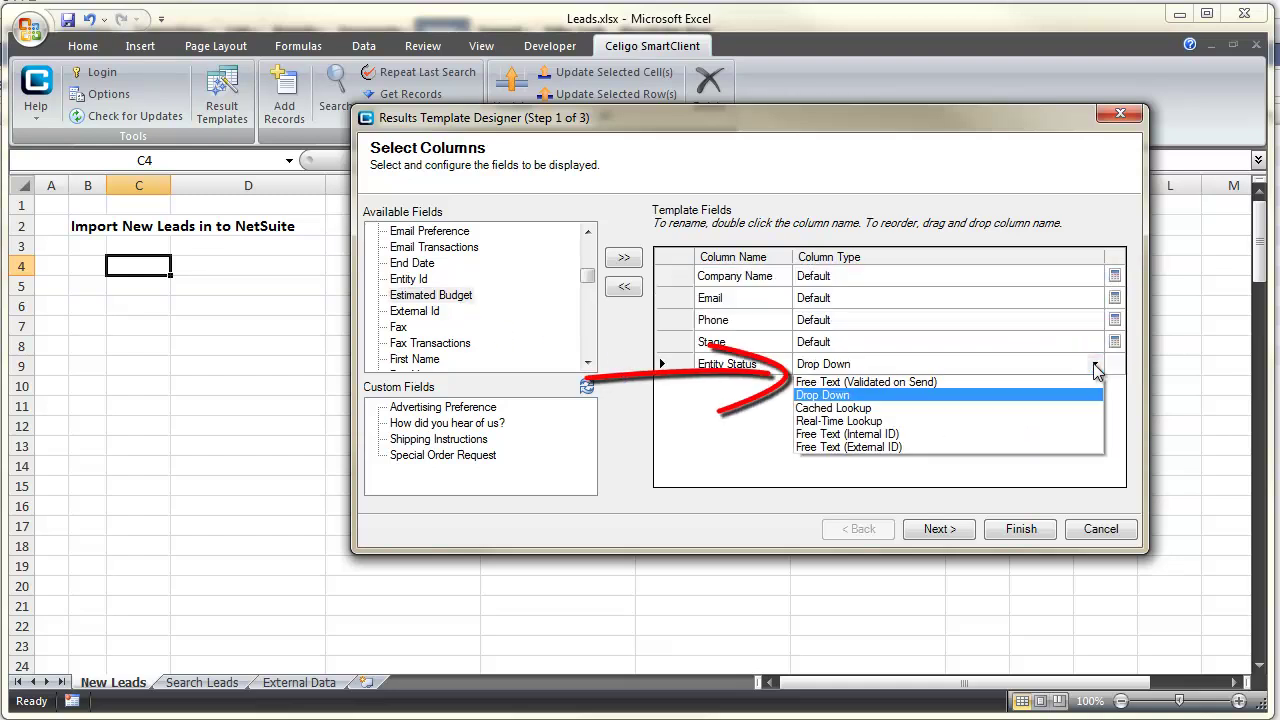
{"action": "left_click", "coordinate": [1097, 384]}
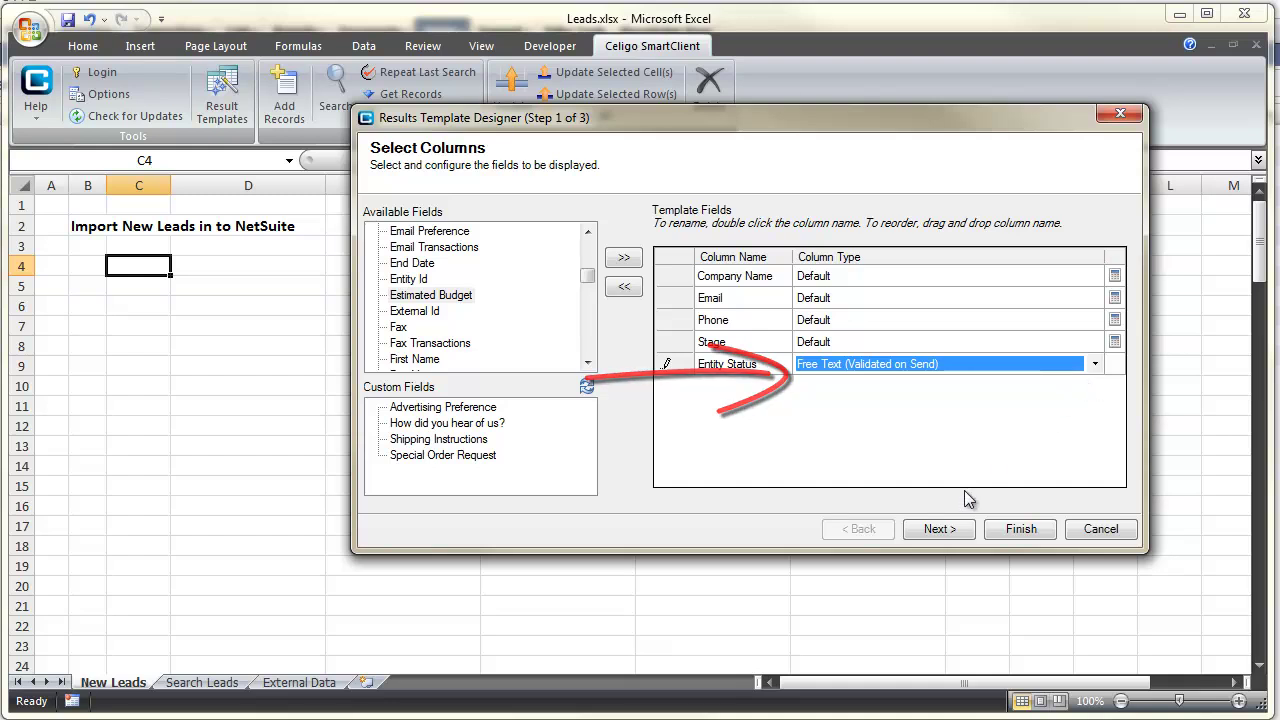
{"action": "left_click", "coordinate": [937, 528]}
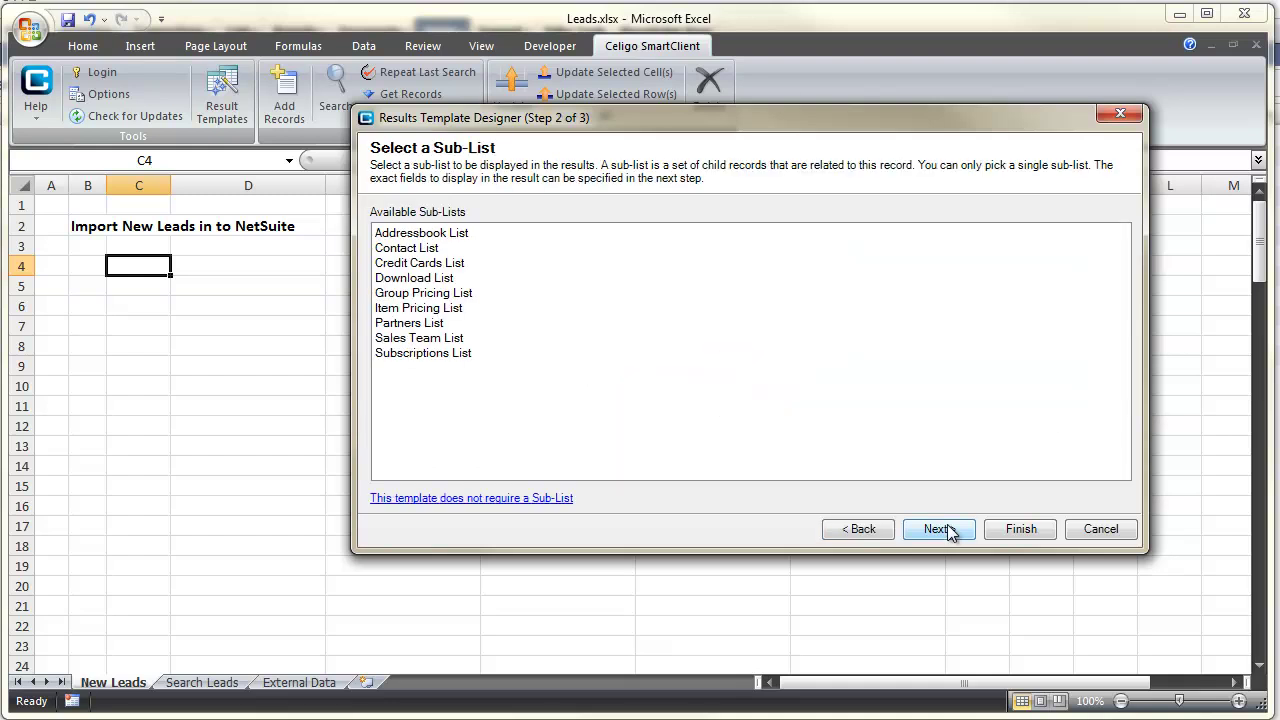
{"action": "left_click", "coordinate": [1012, 530]}
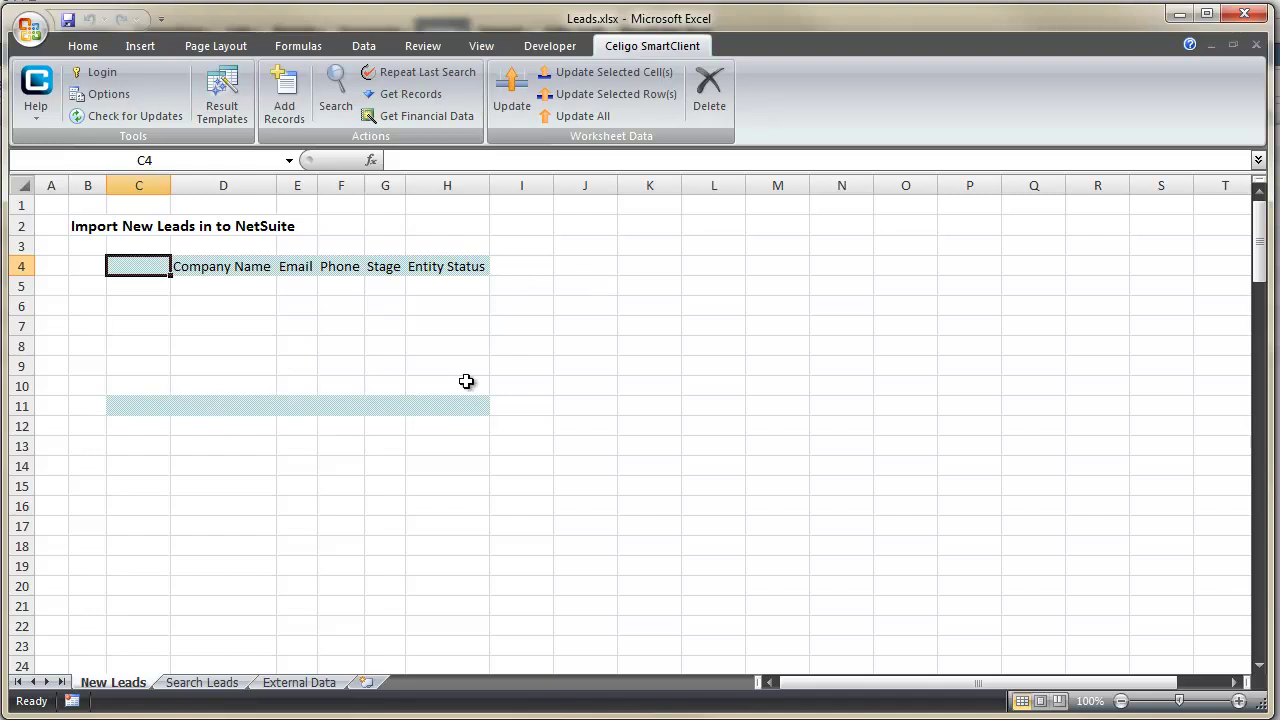
Copy the company names, emails and phone numbers in A5:C9 of the External Data sheet.
{"action": "left_click", "coordinate": [300, 682]}
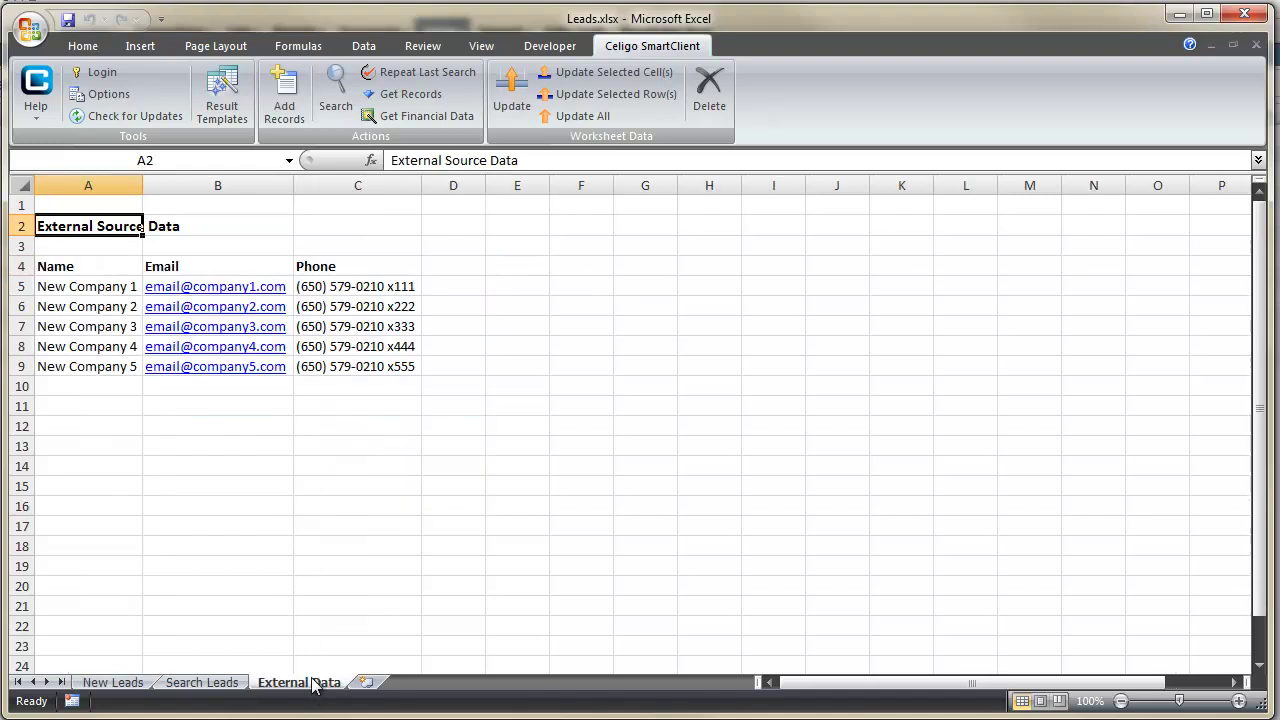
{"action": "left_click", "coordinate": [111, 286]}
{"action": "left_click_drag", "start_coordinate": [111, 286], "coordinate": [380, 363]}
{"action": "right_click", "coordinate": [380, 366]}
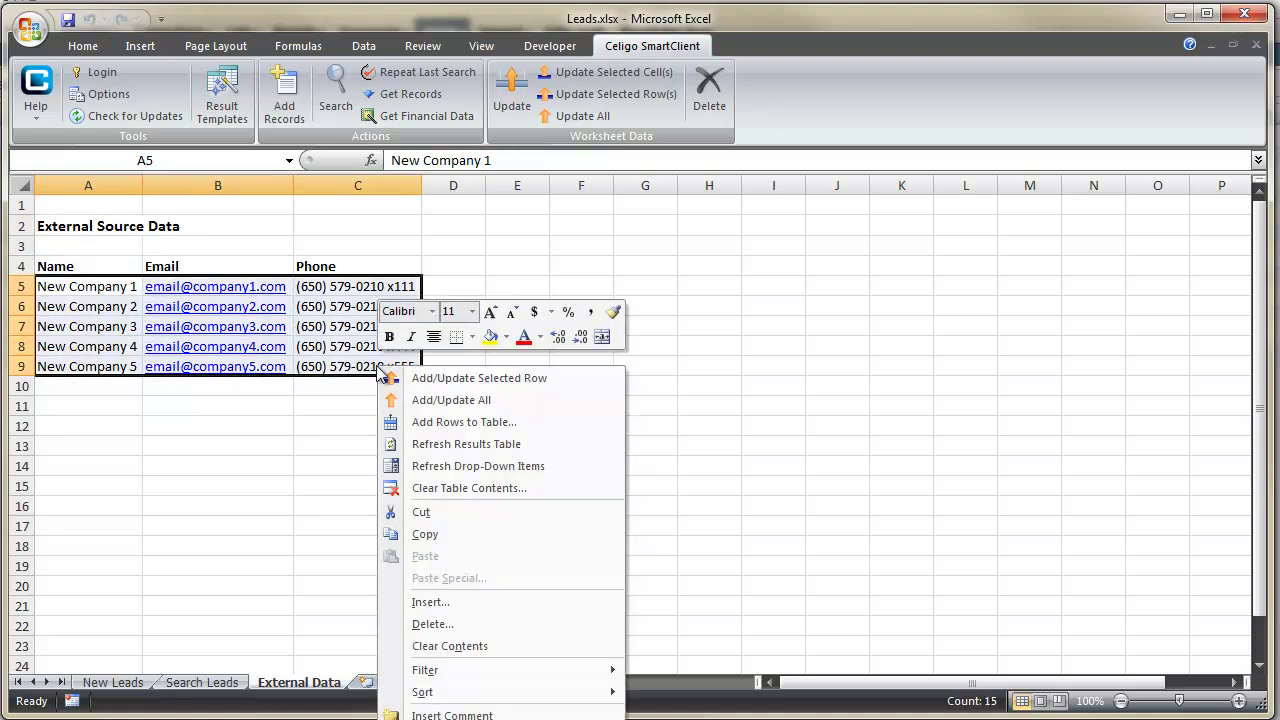
{"action": "left_click", "coordinate": [500, 532]}
Paste the copied data into the New Leads sheet starting at cell D5 and autofit columns D to F.
{"action": "left_click", "coordinate": [125, 682]}
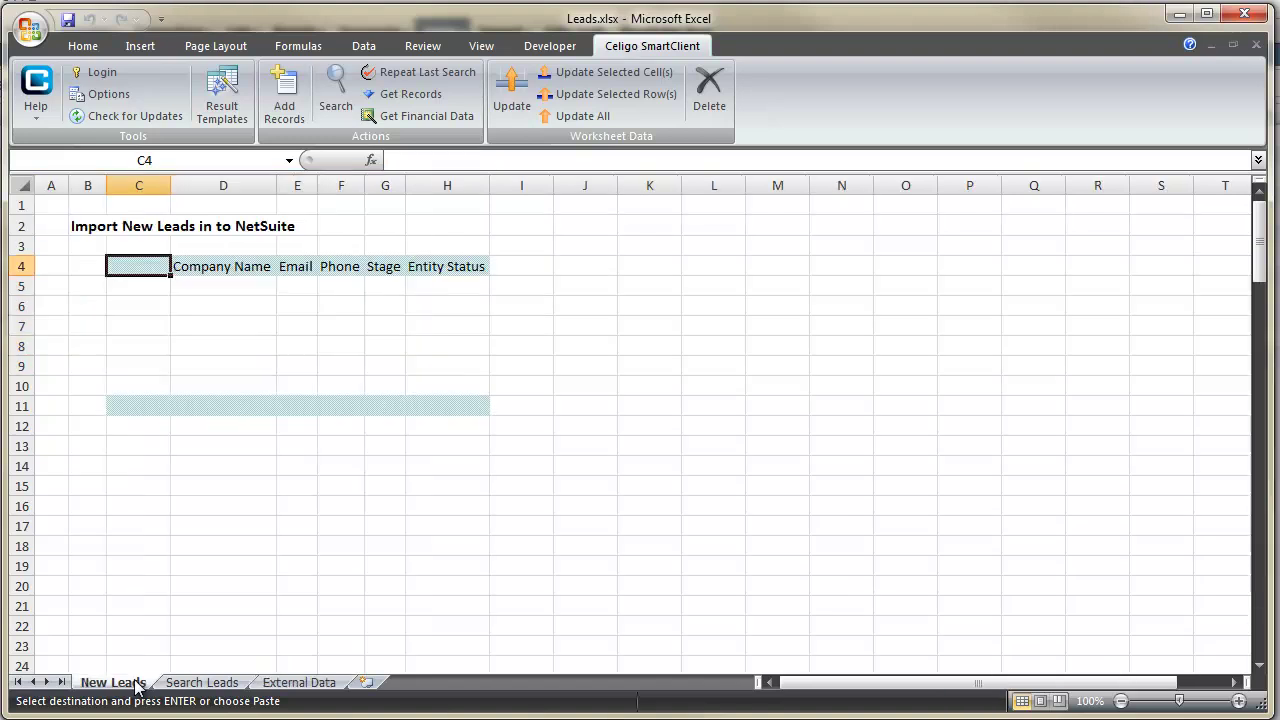
{"action": "right_click", "coordinate": [208, 285]}
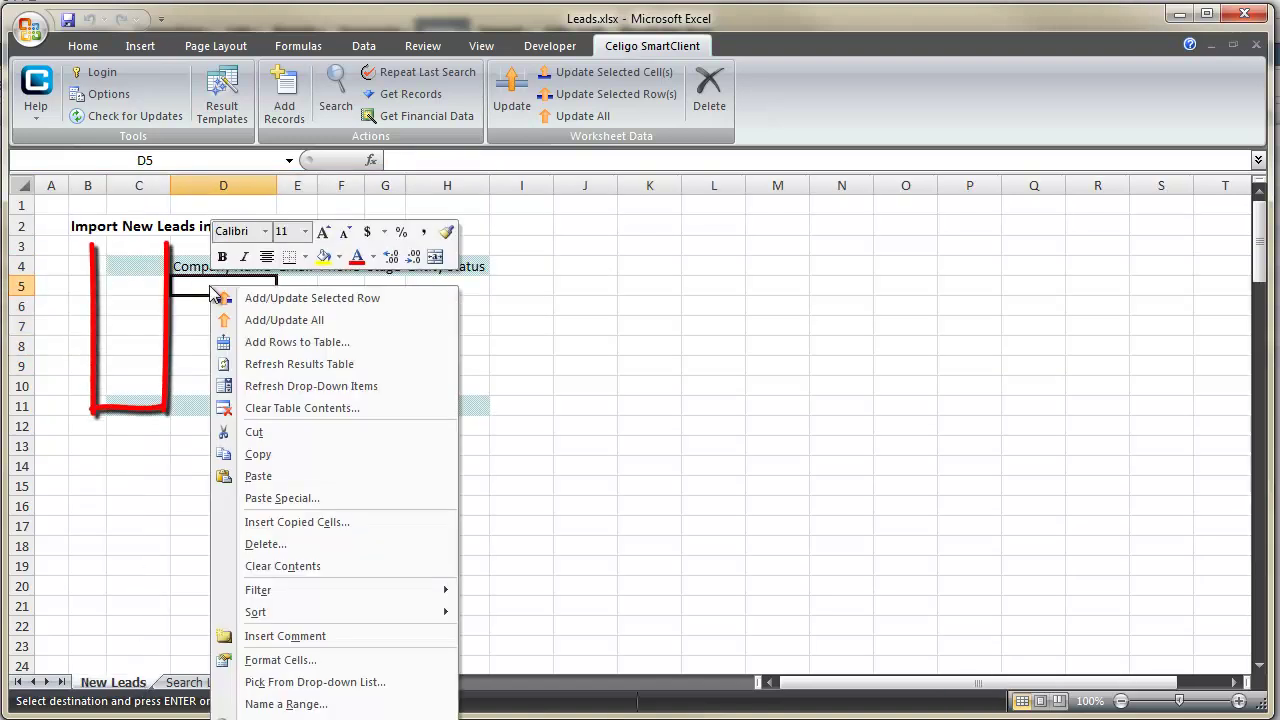
{"action": "left_click", "coordinate": [258, 476]}
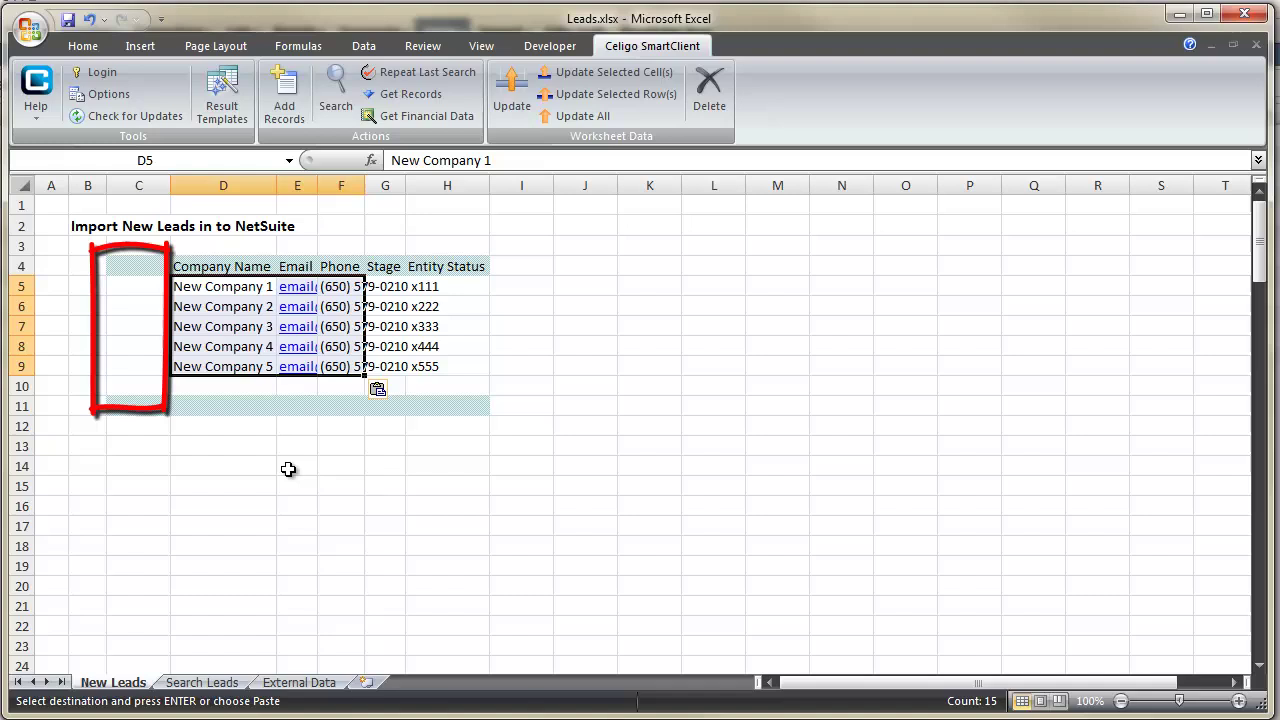
{"action": "left_click_drag", "start_coordinate": [236, 186], "coordinate": [332, 176]}
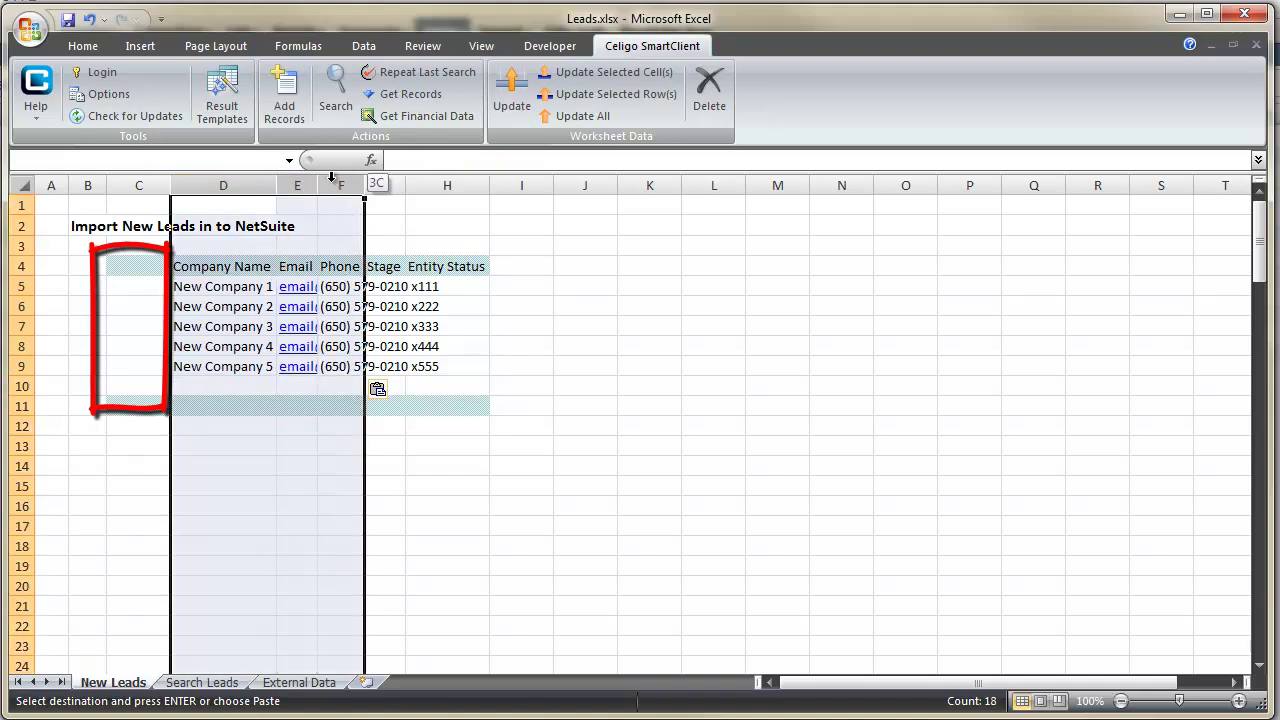
{"action": "double_click", "coordinate": [364, 185]}
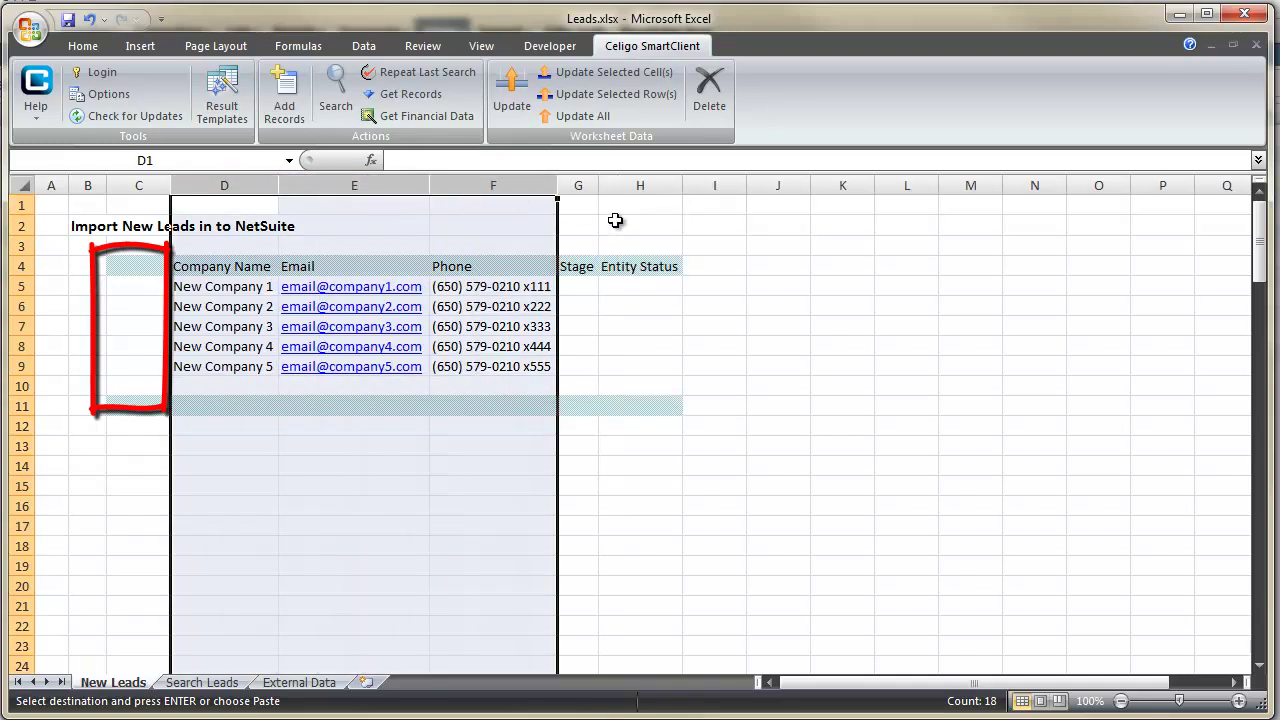
Set the Stage to Lead in G5 and copy it down through G9.
{"action": "left_click", "coordinate": [586, 286]}
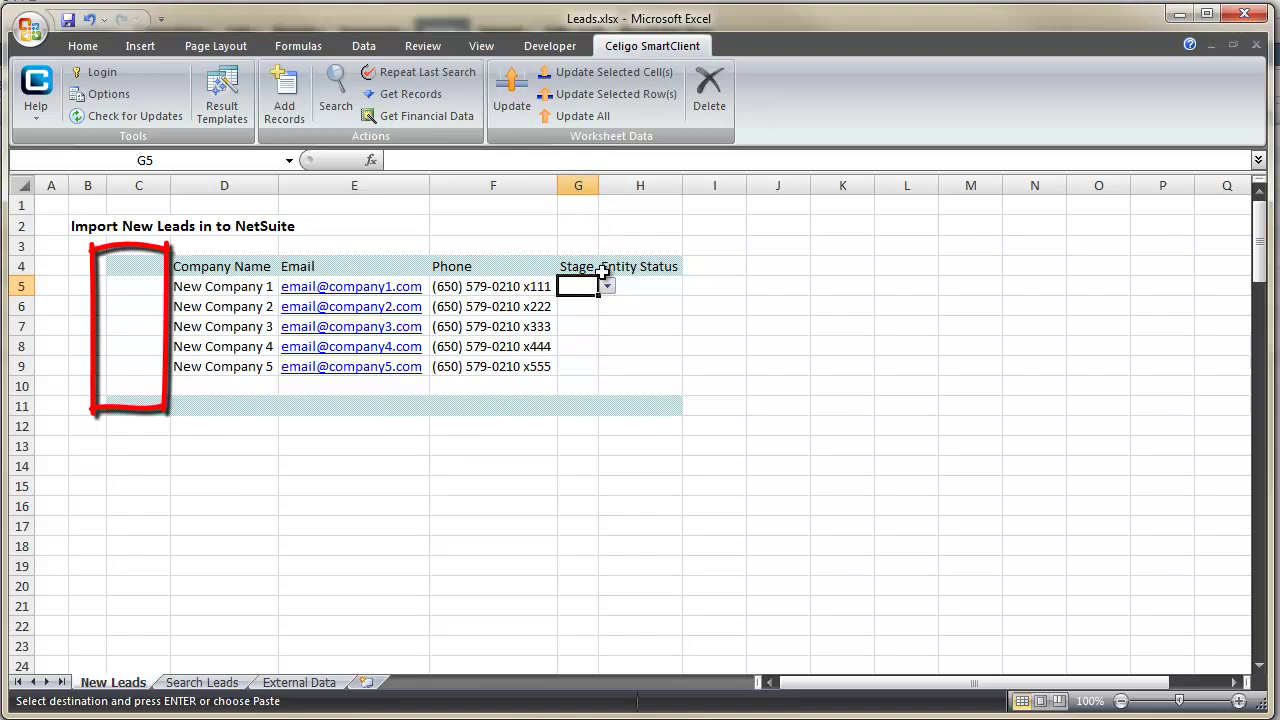
{"action": "left_click", "coordinate": [607, 287]}
{"action": "left_click", "coordinate": [600, 314]}
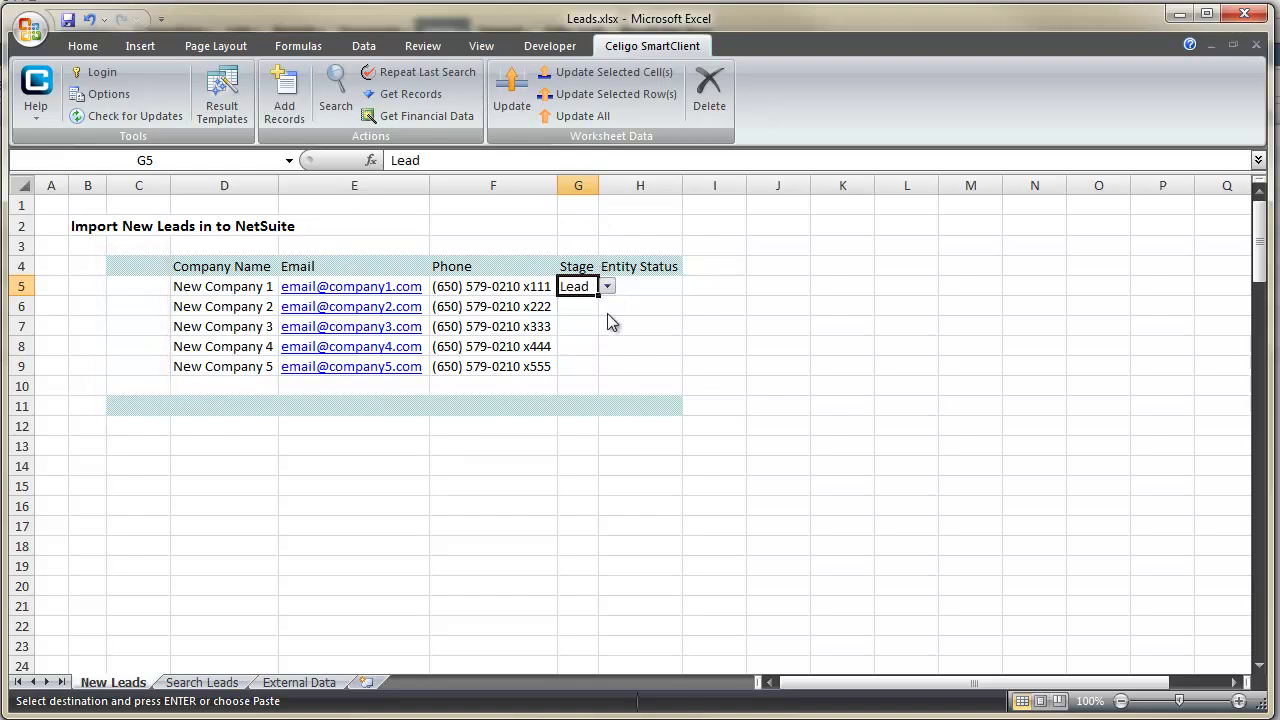
{"action": "key", "text": "Down"}
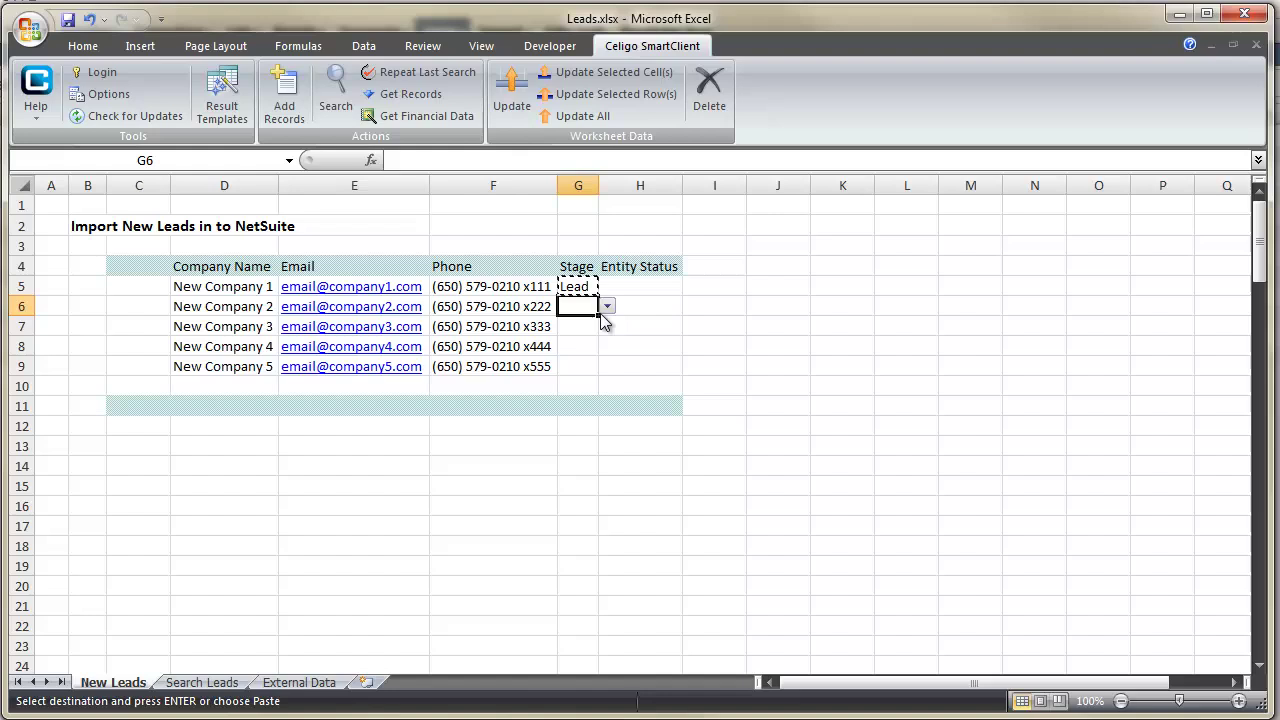
{"action": "key", "text": "shift+Down"}
{"action": "key", "text": "shift+Down"}
{"action": "key", "text": "shift+Down"}
{"action": "key", "text": "Return"}
Enter New as the Entity Status in H5 and copy it down through H9.
{"action": "key", "text": "Up"}
{"action": "key", "text": "Right"}
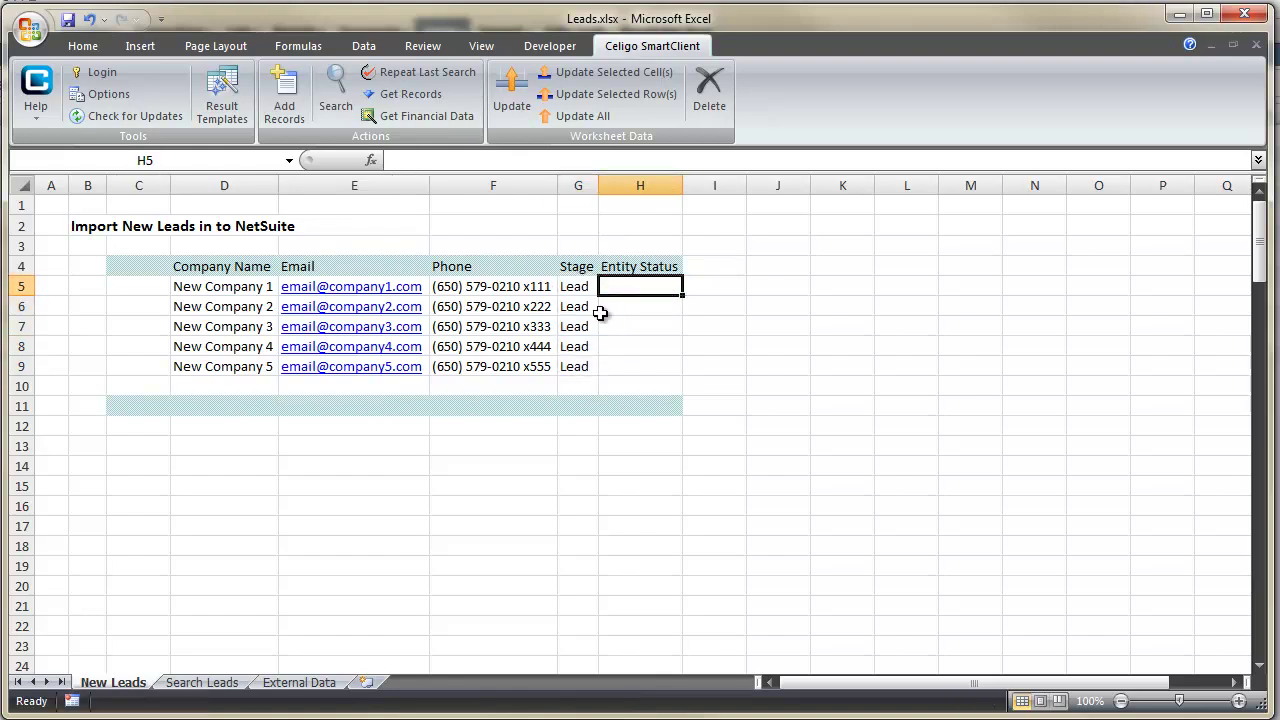
{"action": "type", "text": "New"}
{"action": "key", "text": "Return"}
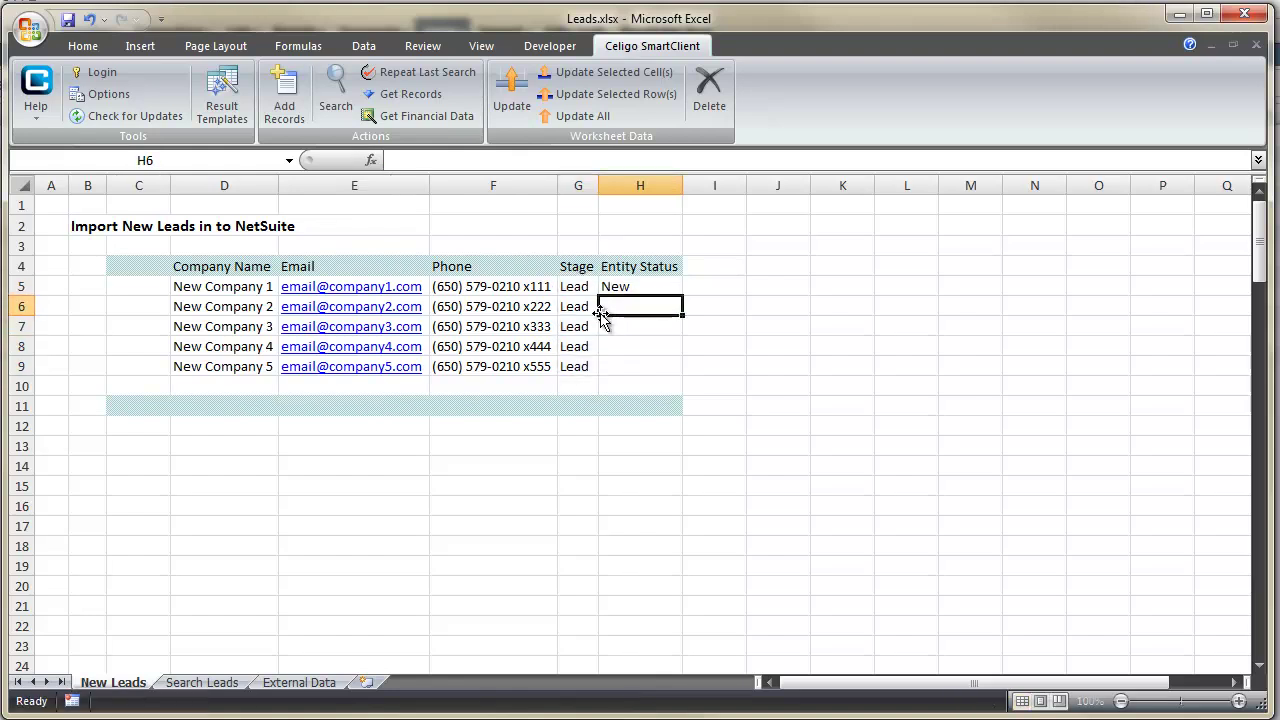
{"action": "key", "text": "Up"}
{"action": "key", "text": "ctrl+c"}
{"action": "key", "text": "Down"}
{"action": "key", "text": "shift+Down"}
{"action": "key", "text": "shift+Down"}
{"action": "key", "text": "shift+Down"}
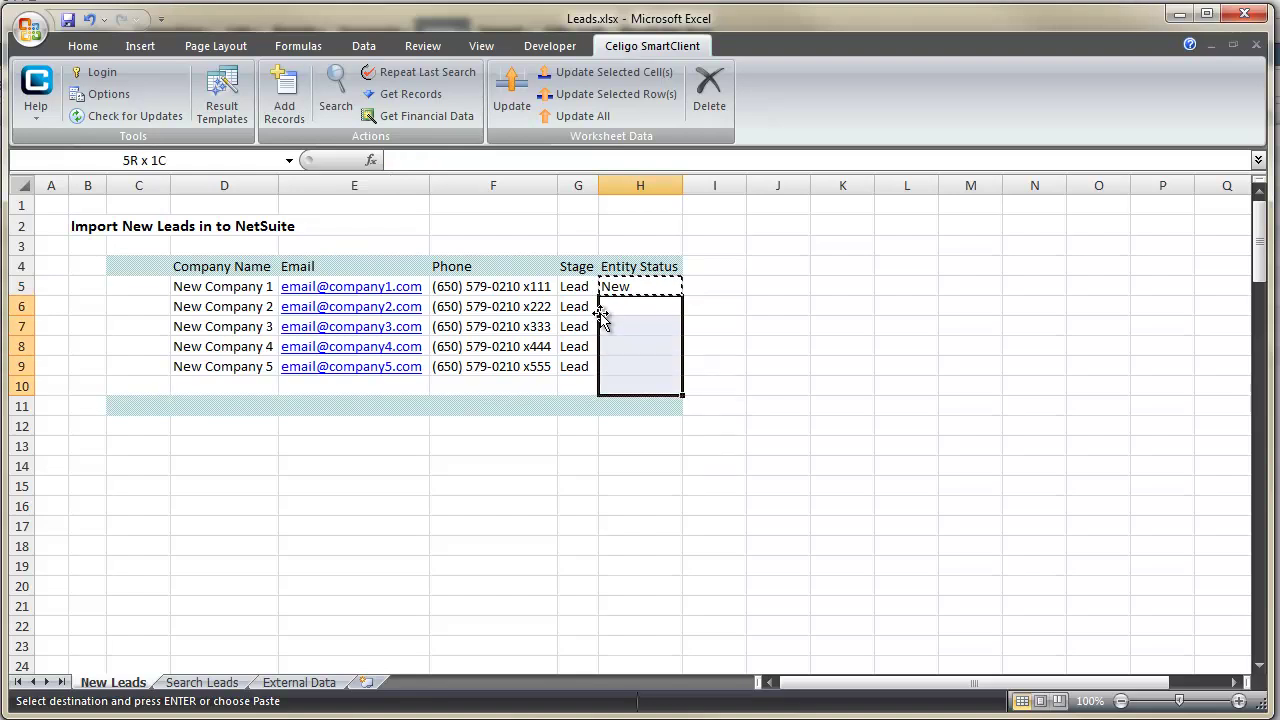
{"action": "key", "text": "Return"}
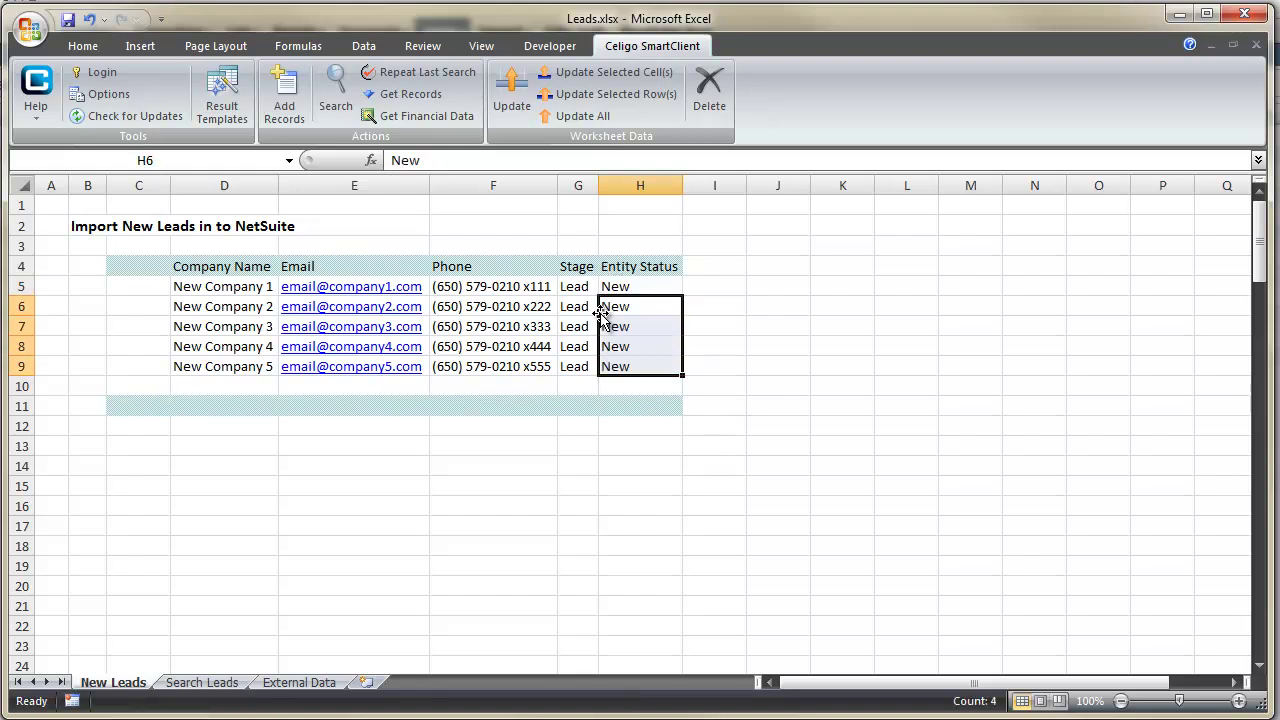
Upload all lead rows of the New Leads table to NetSuite.
{"action": "left_click", "coordinate": [159, 286]}
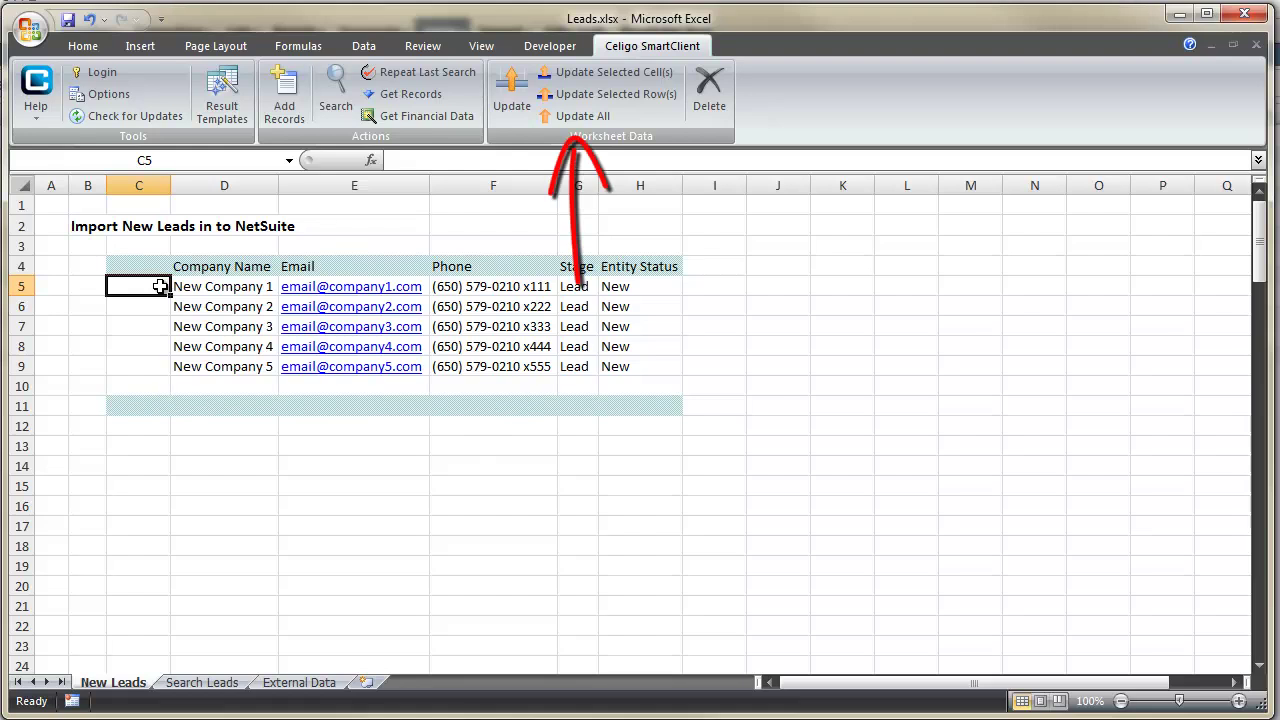
{"action": "left_click", "coordinate": [572, 116]}
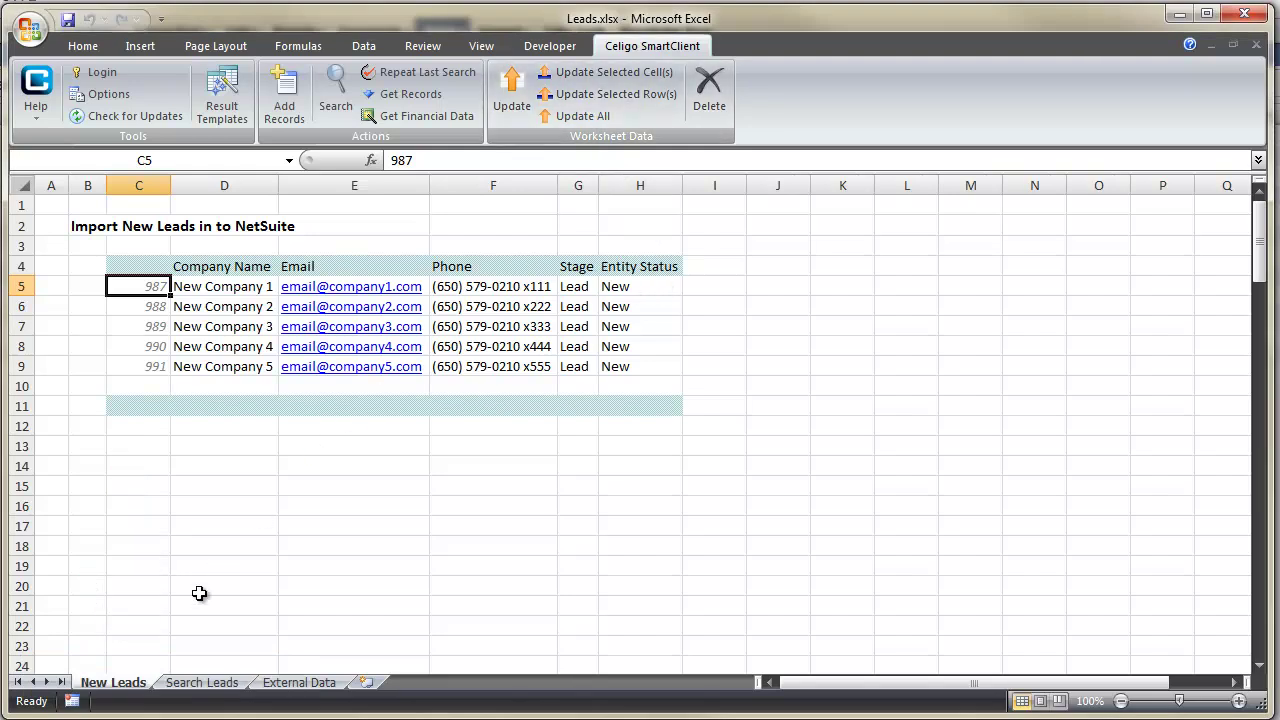
Run the local saved search Search New Leads on the Search Leads sheet, placing the results from cell C4.
{"action": "left_click", "coordinate": [195, 682]}
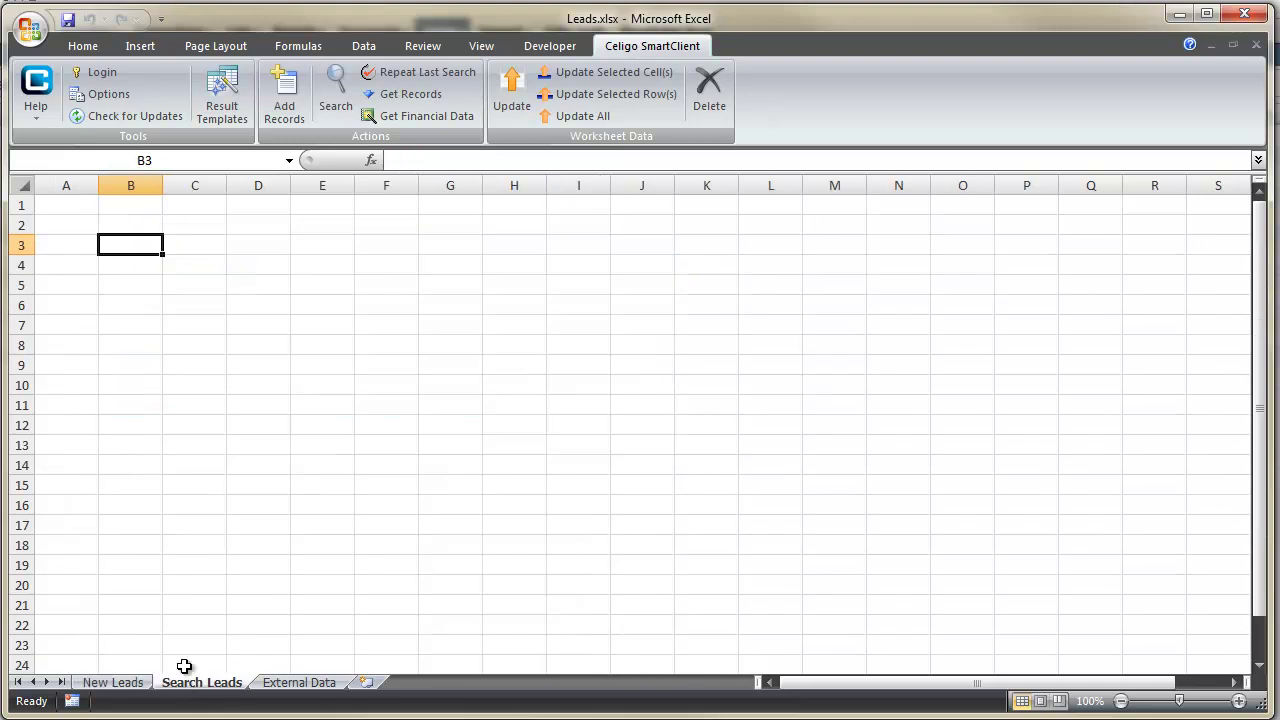
{"action": "left_click", "coordinate": [197, 270]}
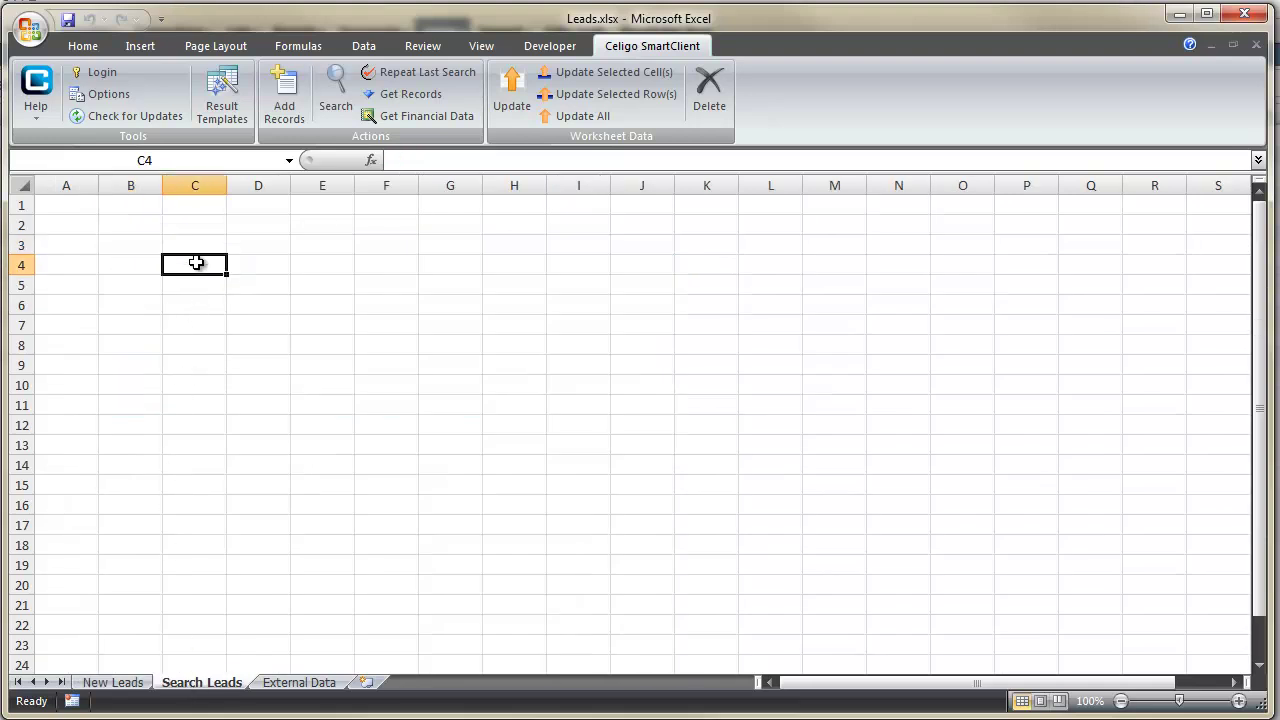
{"action": "left_click", "coordinate": [335, 90]}
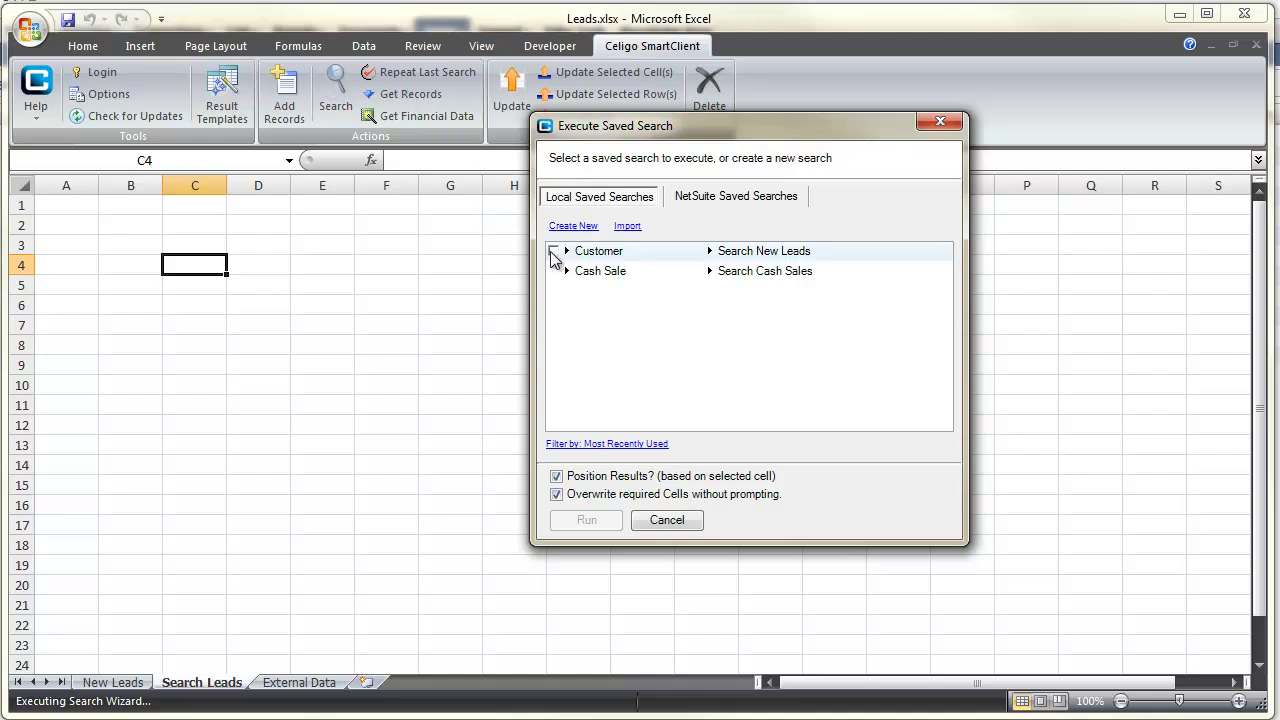
{"action": "left_click", "coordinate": [553, 251]}
{"action": "left_click", "coordinate": [585, 520]}
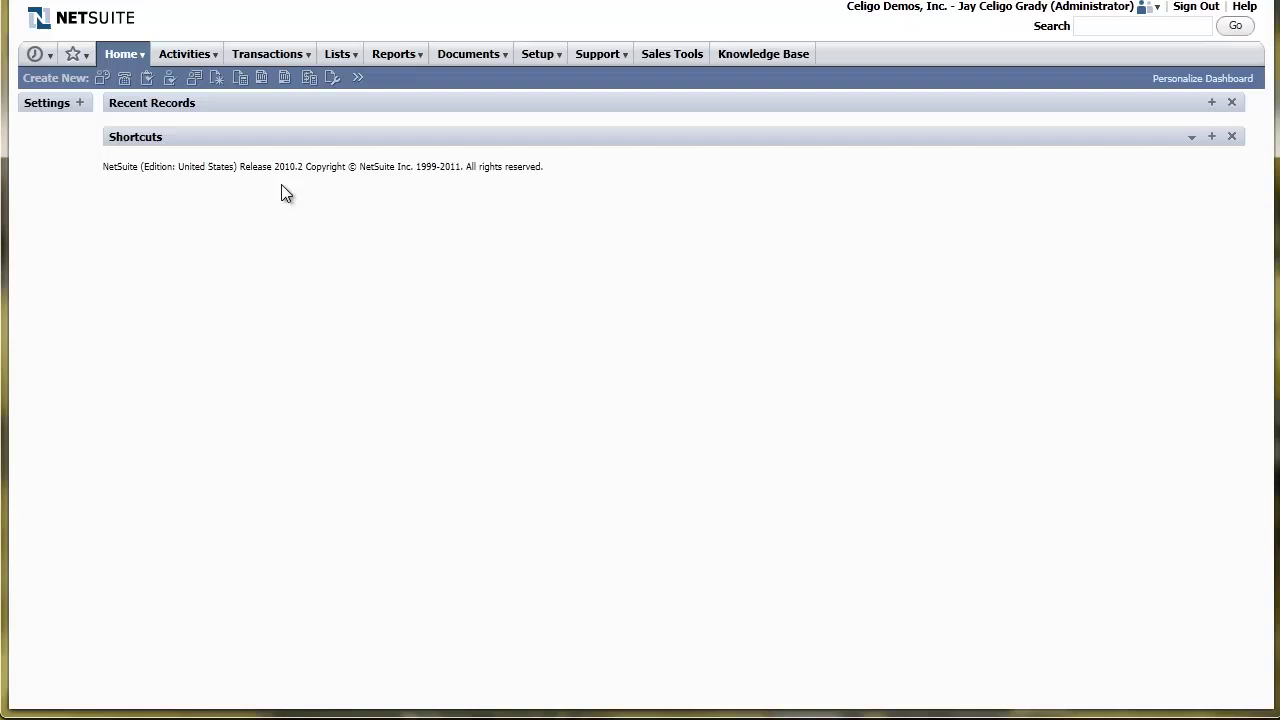
Switch to NetSuite, open the Leads list and show it in the Today's SmartClient Imports view.
{"action": "mouse_move", "coordinate": [345, 55]}
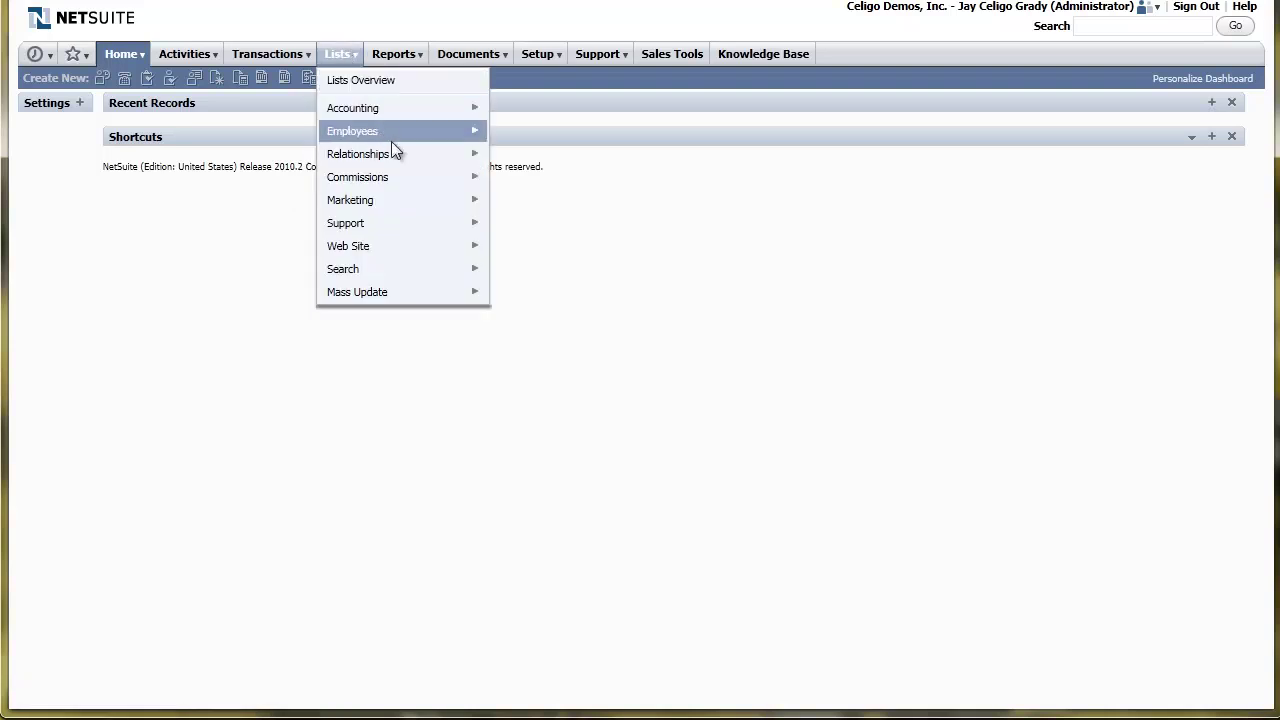
{"action": "mouse_move", "coordinate": [400, 152]}
{"action": "left_click", "coordinate": [504, 163]}
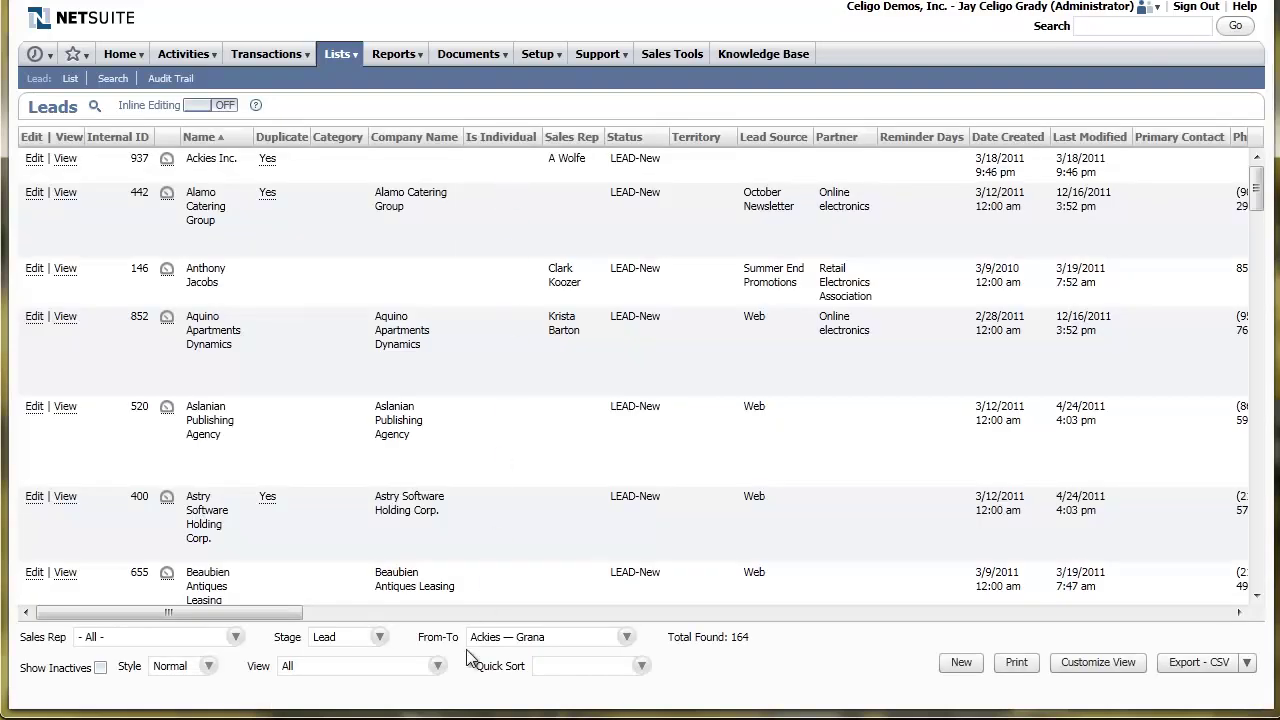
{"action": "left_click", "coordinate": [437, 665]}
{"action": "left_click", "coordinate": [435, 662]}
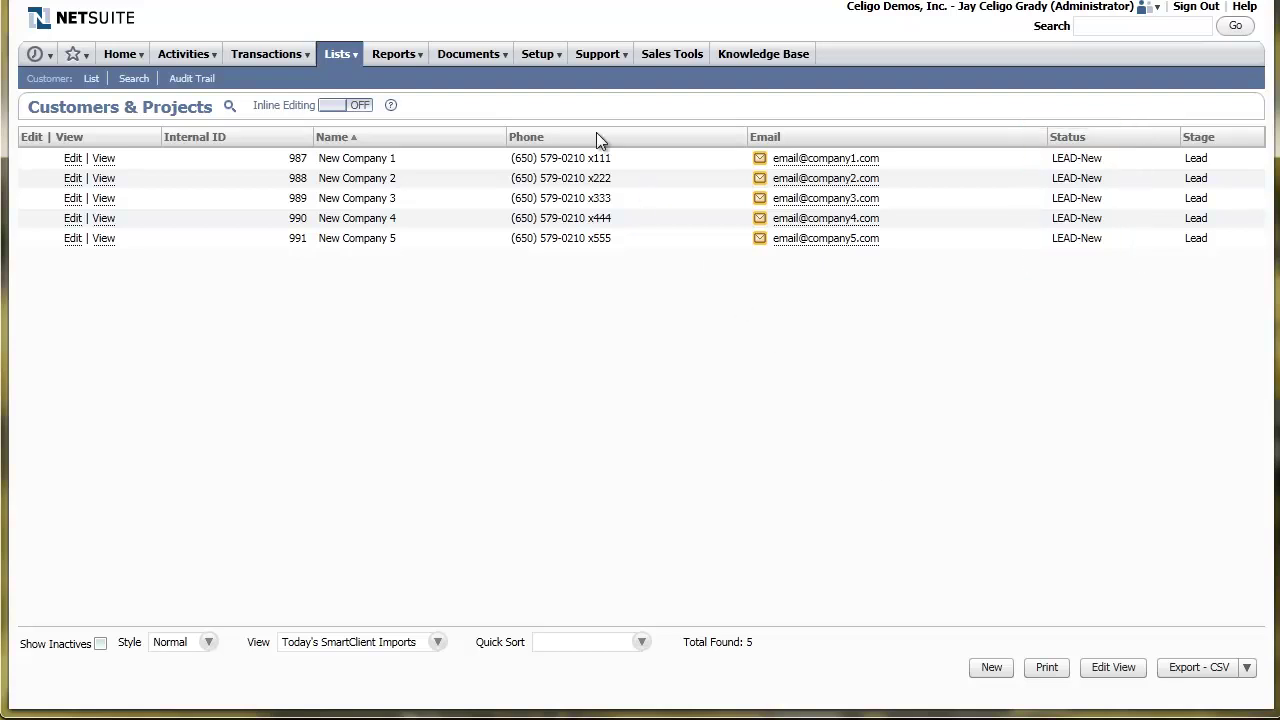
Open the Customer Status List in the sales setup to examine the statuses available for each stage.
{"action": "mouse_move", "coordinate": [540, 64]}
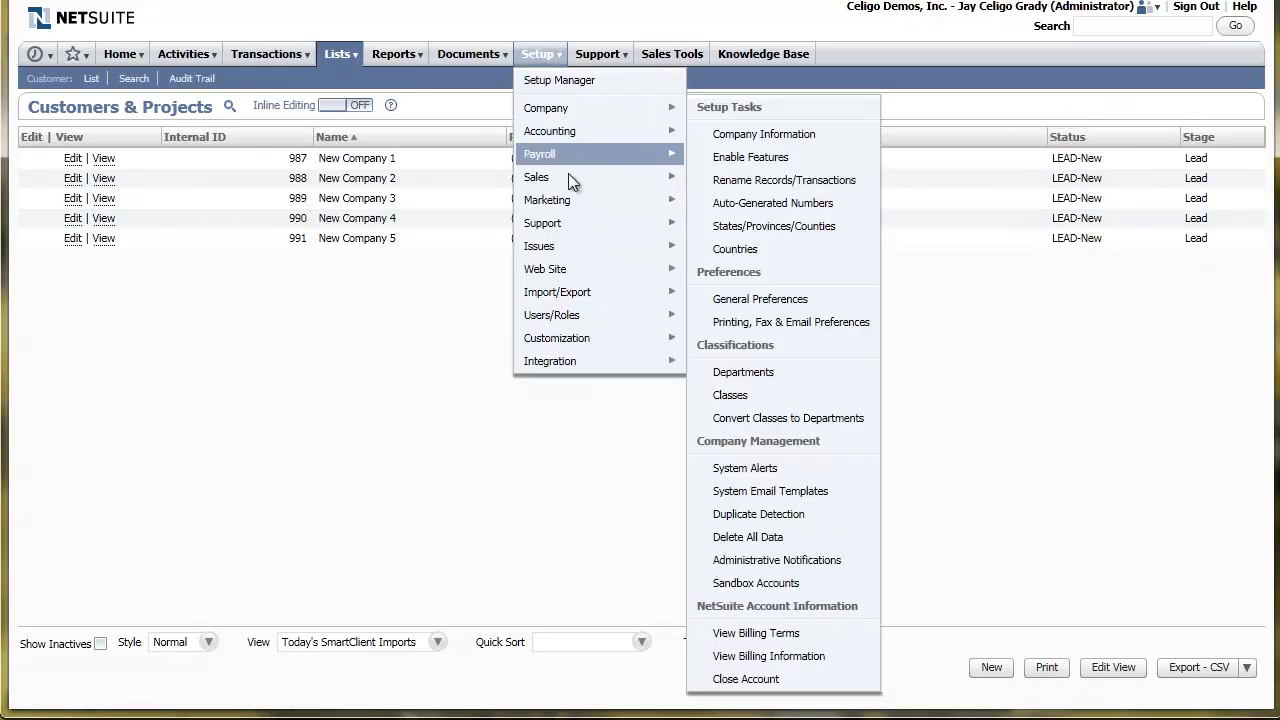
{"action": "mouse_move", "coordinate": [570, 176]}
{"action": "left_click", "coordinate": [737, 213]}
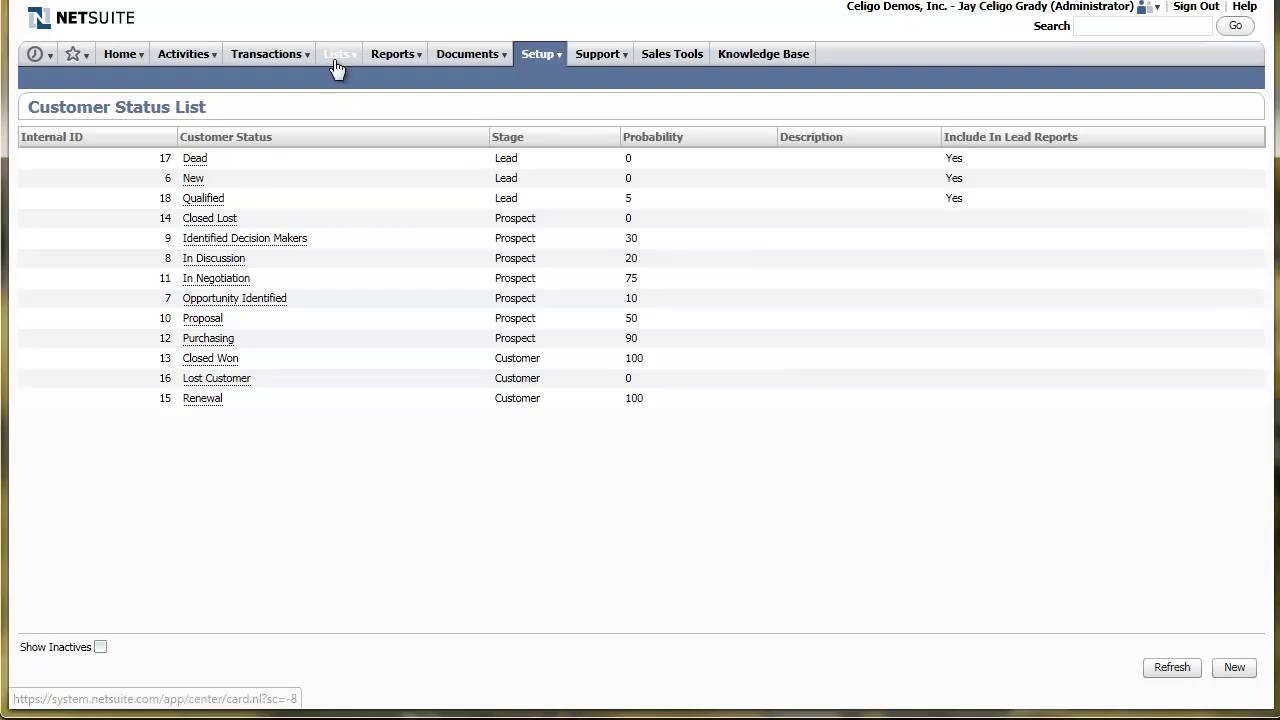
Return to the Leads list and set the status of New Company 1 through New Company 5 to LEAD-Qualified with inline editing.
{"action": "mouse_move", "coordinate": [340, 62]}
{"action": "mouse_move", "coordinate": [416, 153]}
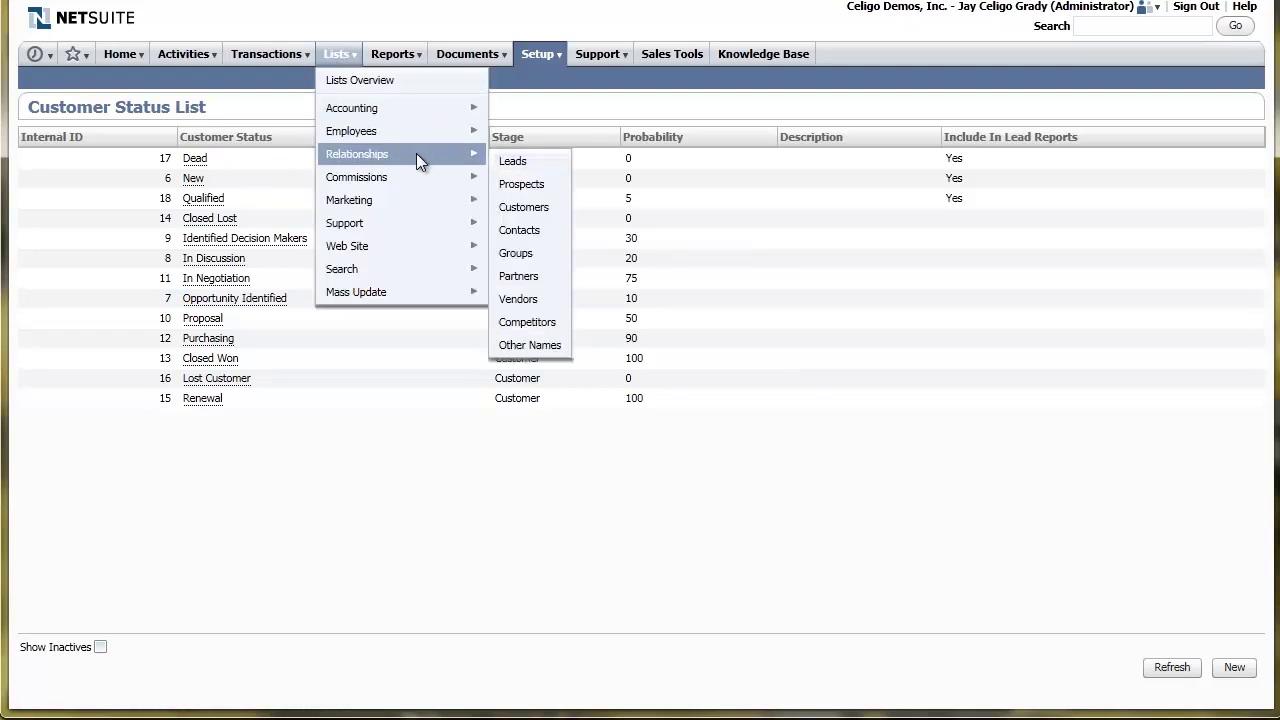
{"action": "left_click", "coordinate": [508, 161]}
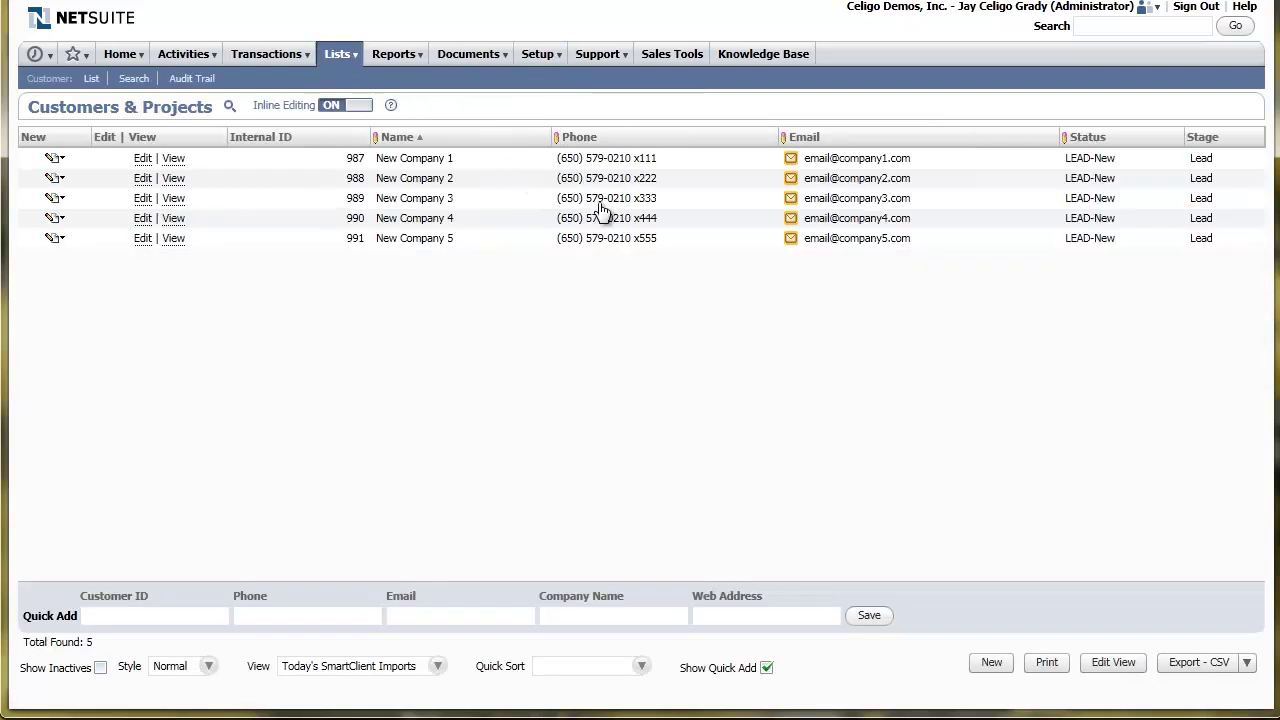
{"action": "left_click", "coordinate": [1159, 157]}
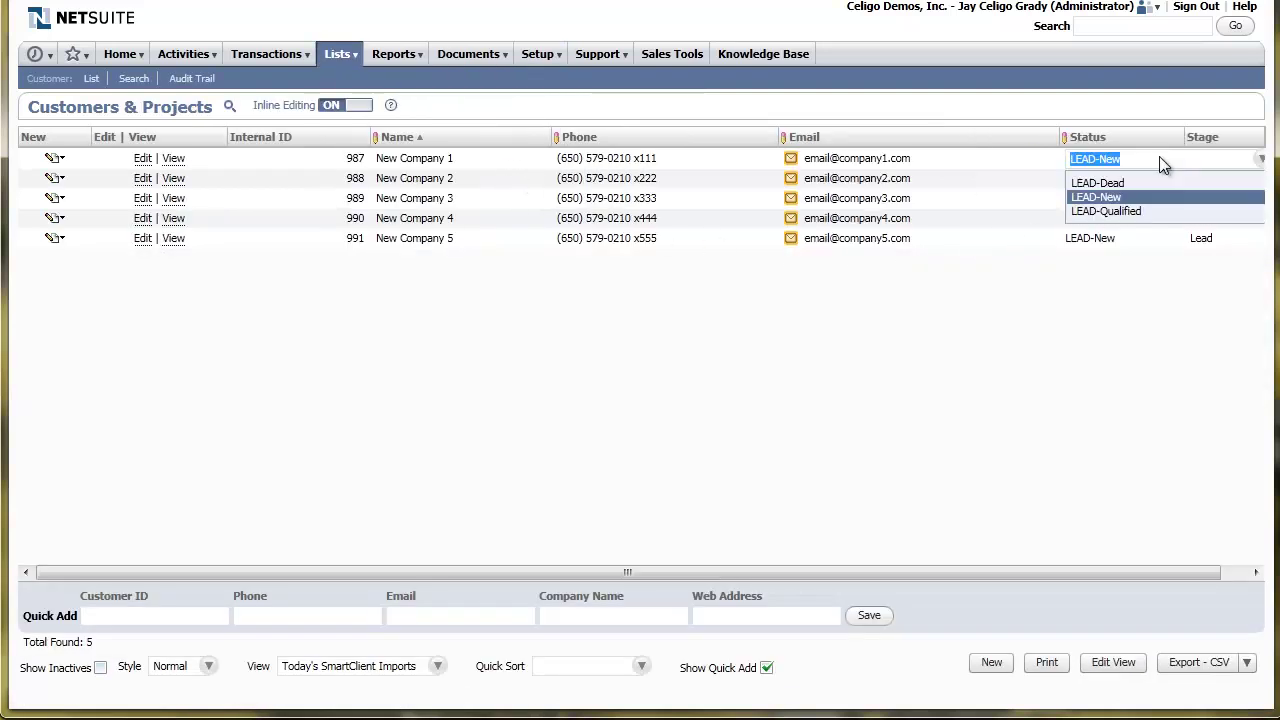
{"action": "left_click", "coordinate": [1167, 211]}
{"action": "key", "text": "shift"}
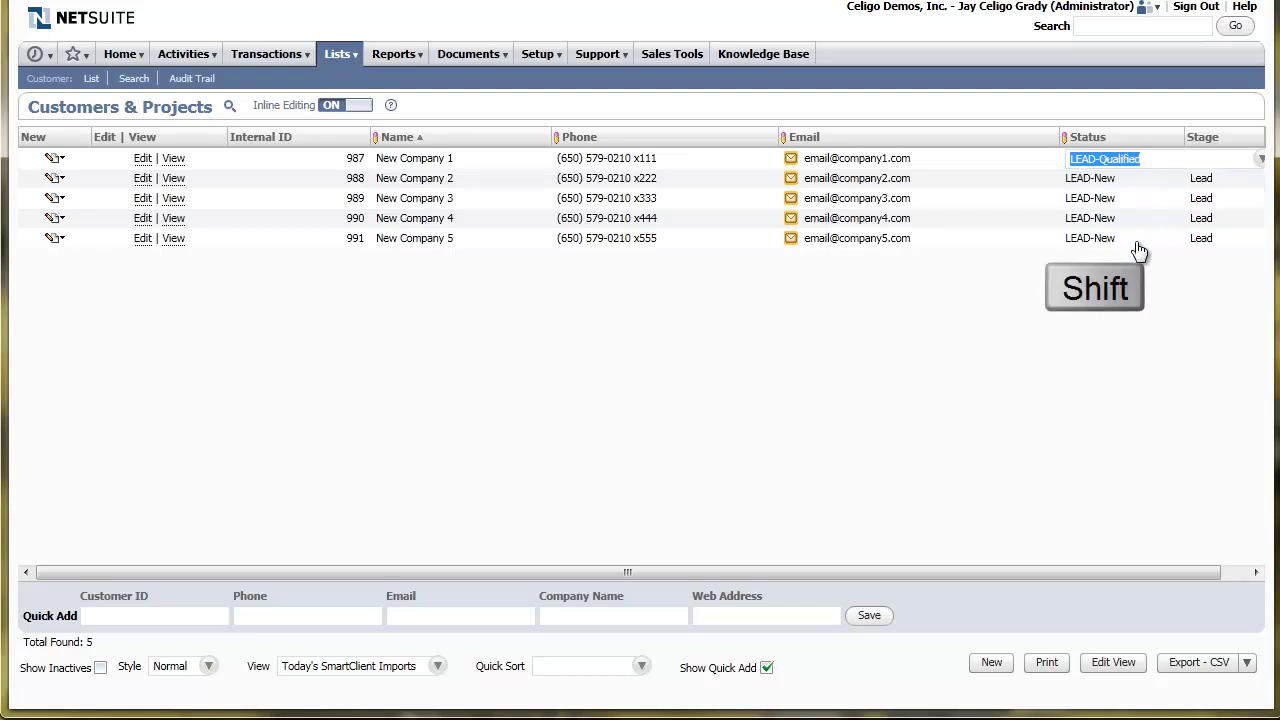
{"action": "left_click", "coordinate": [1136, 240], "text": "shift"}
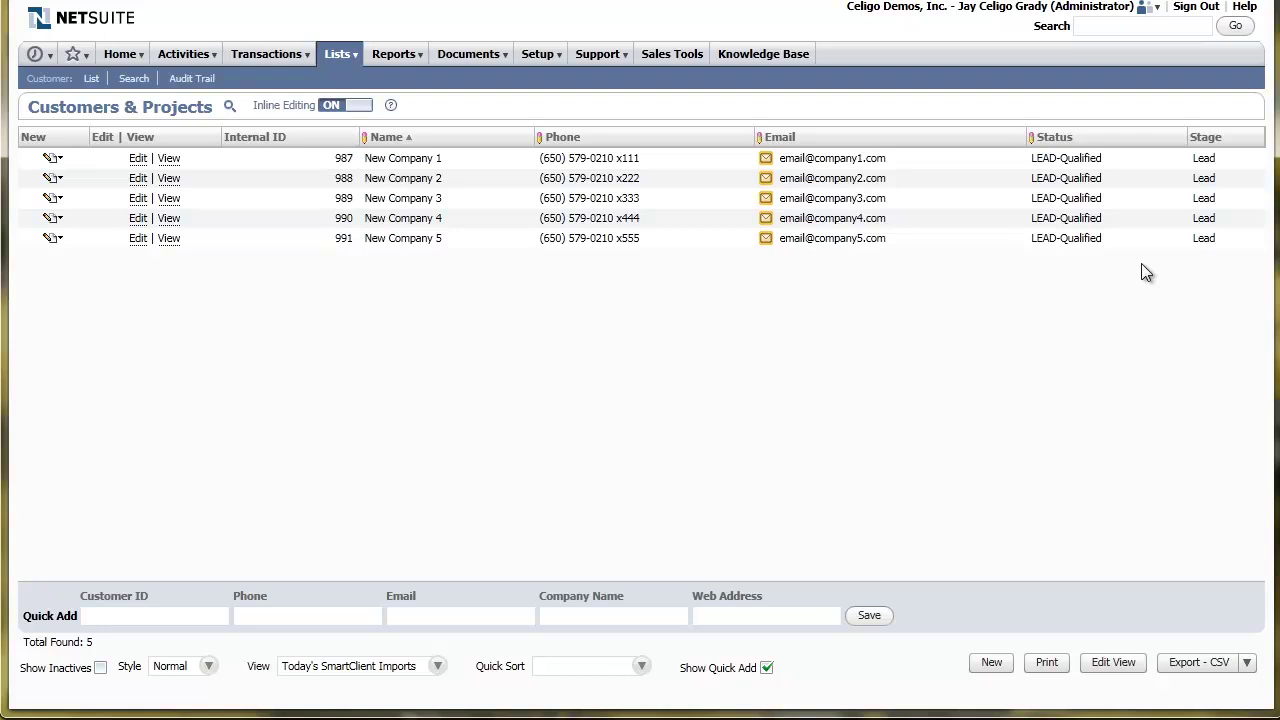
Switch back to Excel and repeat the last search to refresh the leads on the Search Leads sheet.
{"action": "key", "text": "alt+Tab"}
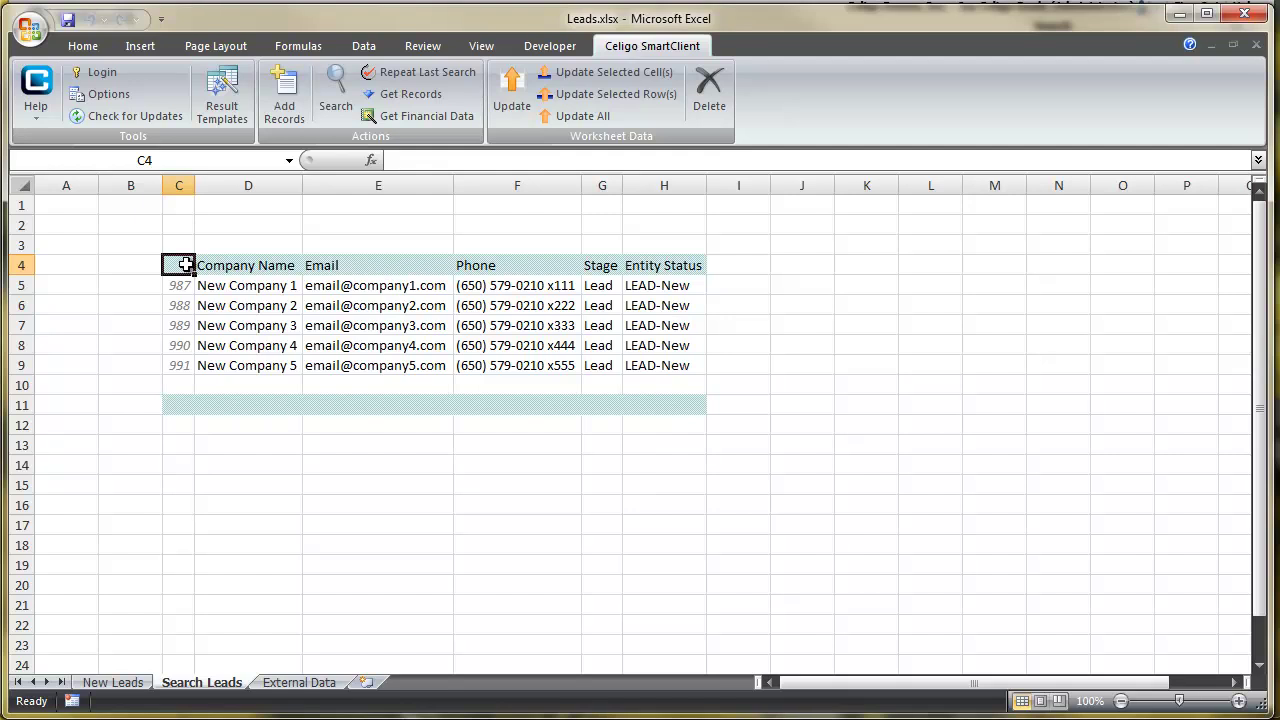
{"action": "left_click", "coordinate": [370, 74]}
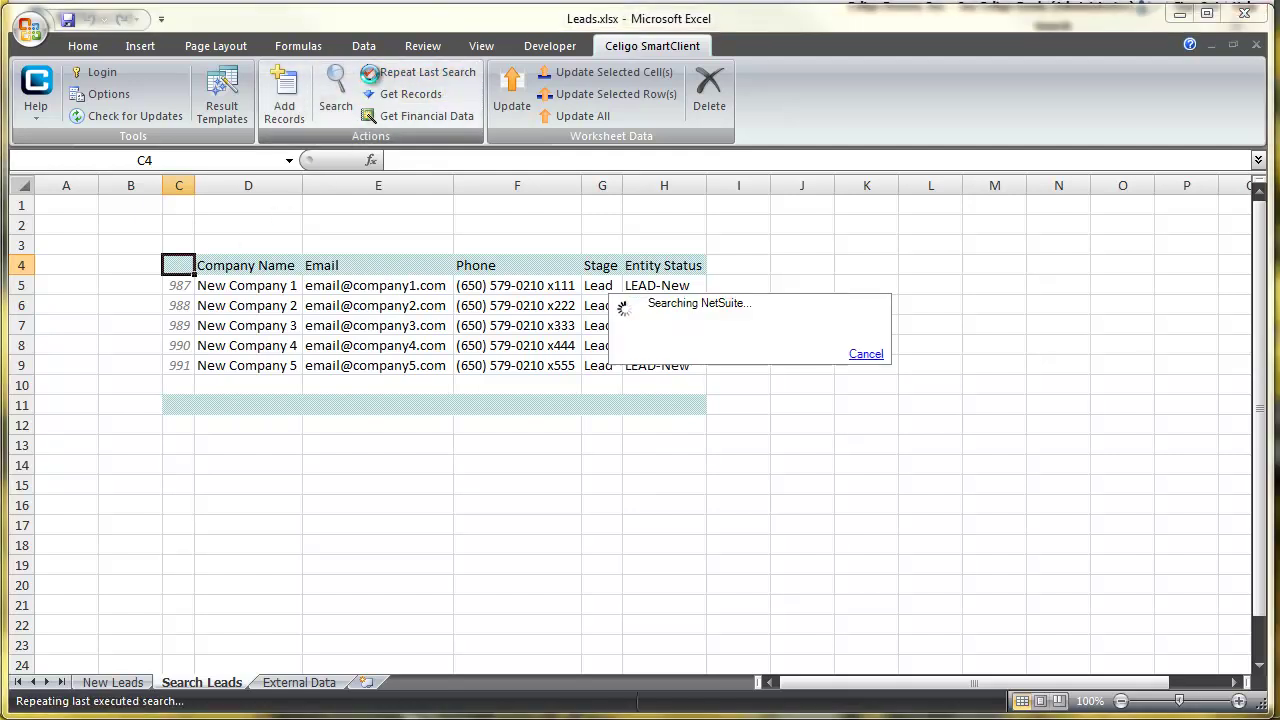